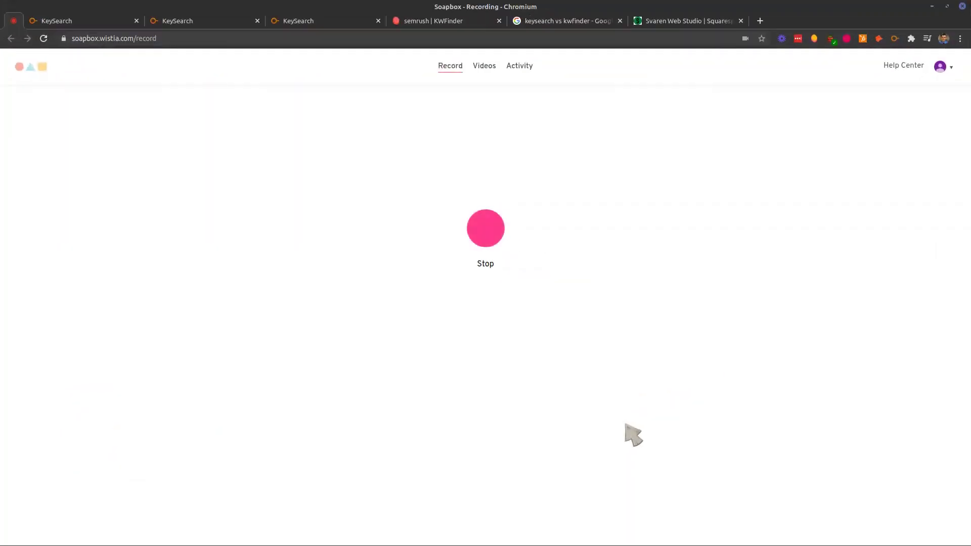
Return to the first KeySearch tab and its home page to reopen the 'keysearch vs kwfinder' research.
{"action": "left_click", "coordinate": [74, 21]}
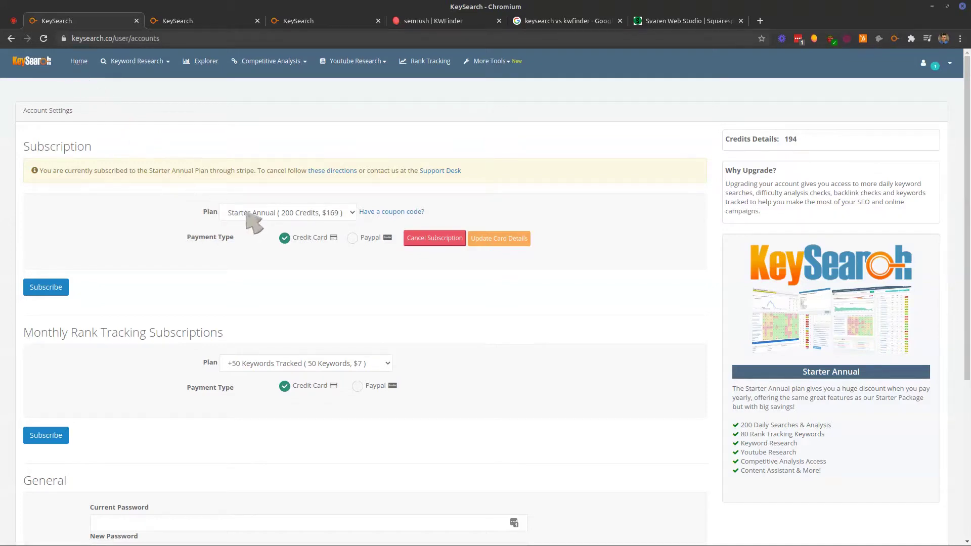
{"action": "left_click", "coordinate": [79, 61]}
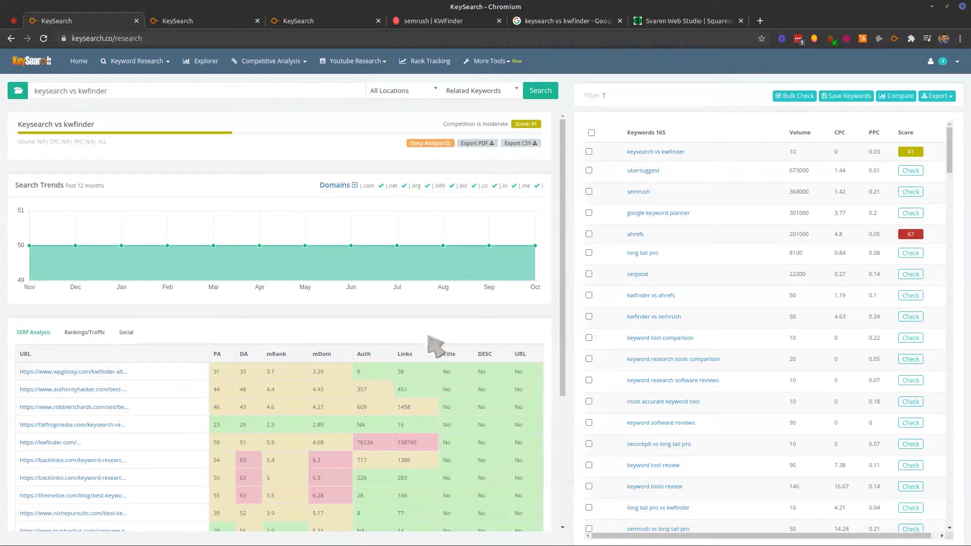
Browse the related keywords and calculate the difficulty score for semrush (67).
{"action": "scroll", "coordinate": [440, 367], "scroll_direction": "down", "scroll_amount": 3}
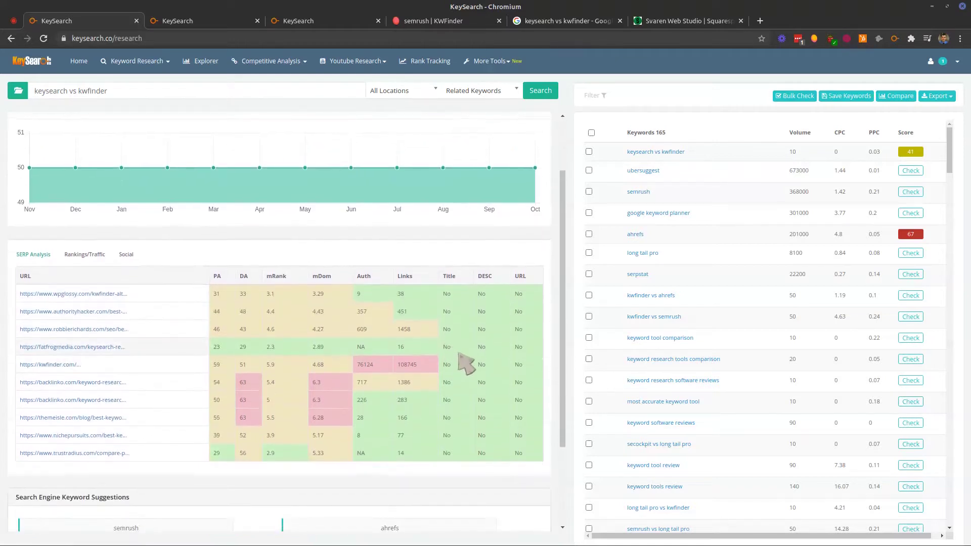
{"action": "scroll", "coordinate": [465, 363], "scroll_direction": "up", "scroll_amount": 3}
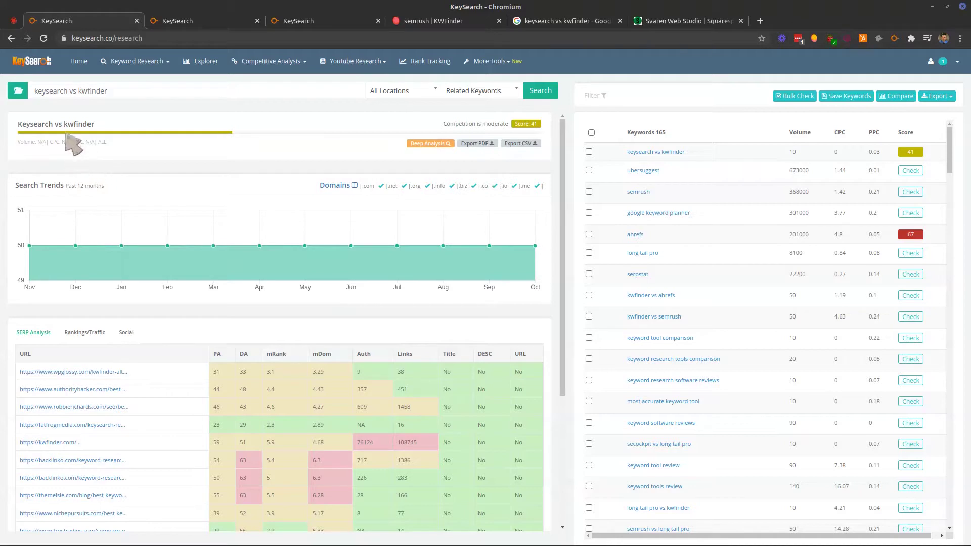
{"action": "scroll", "coordinate": [472, 326], "scroll_direction": "down", "scroll_amount": 3}
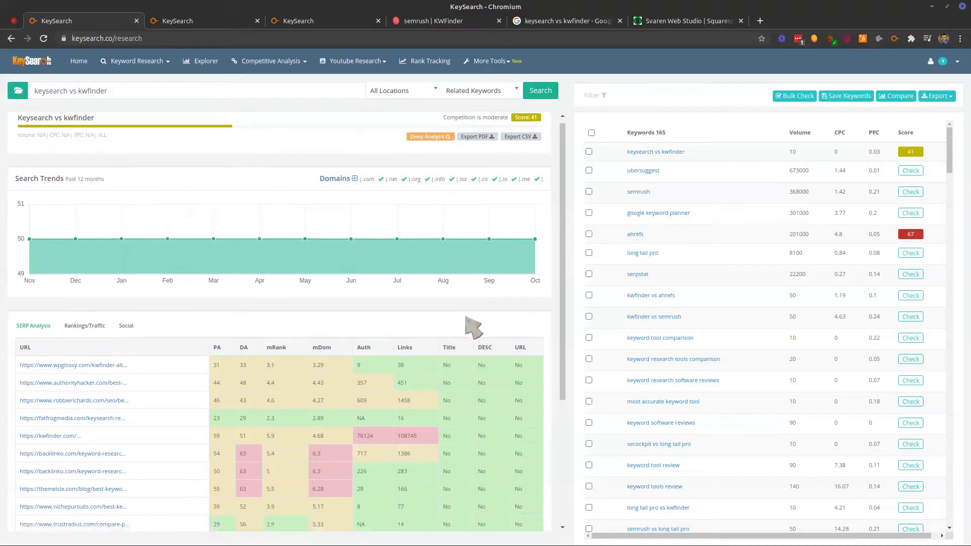
{"action": "scroll", "coordinate": [329, 374], "scroll_direction": "down", "scroll_amount": 1}
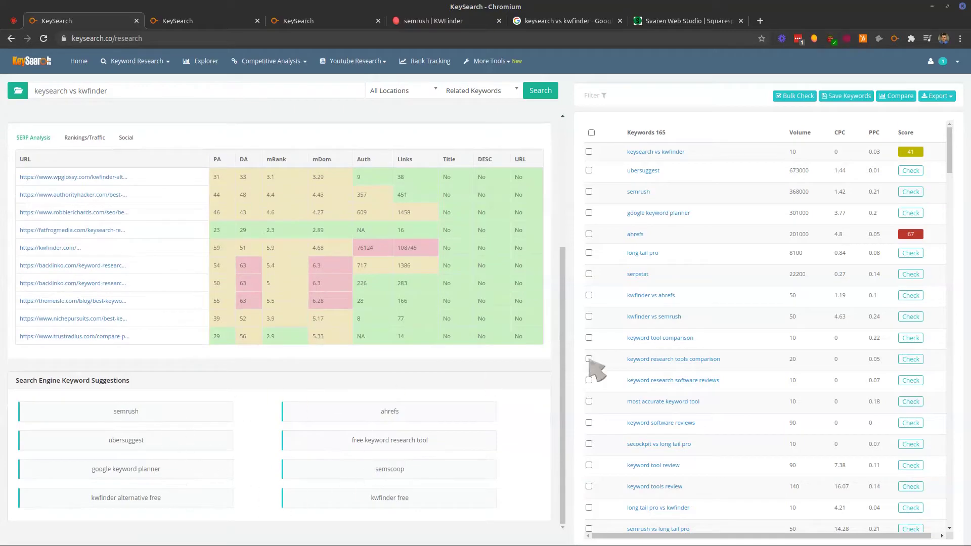
{"action": "scroll", "coordinate": [729, 289], "scroll_direction": "down", "scroll_amount": 2}
{"action": "scroll", "coordinate": [728, 288], "scroll_direction": "down", "scroll_amount": 5}
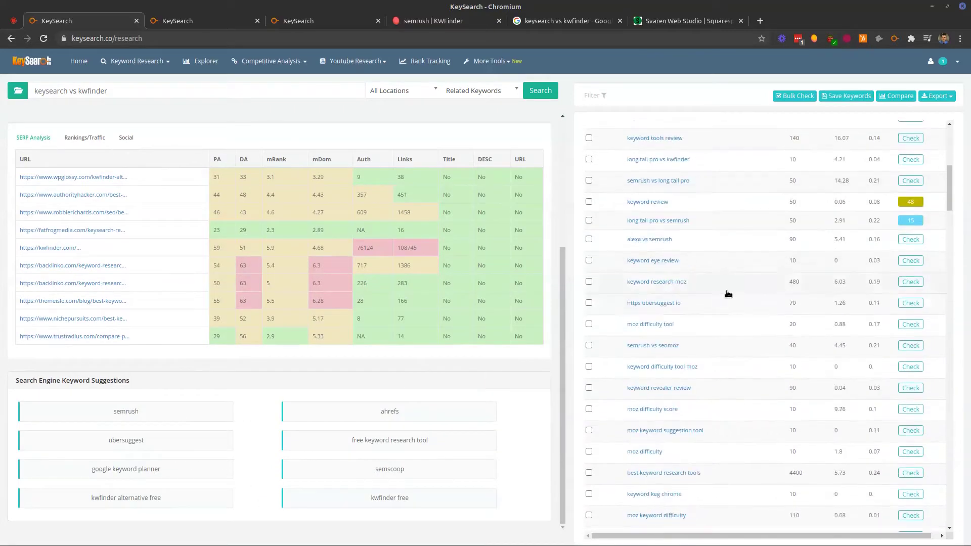
{"action": "scroll", "coordinate": [877, 282], "scroll_direction": "up", "scroll_amount": 7}
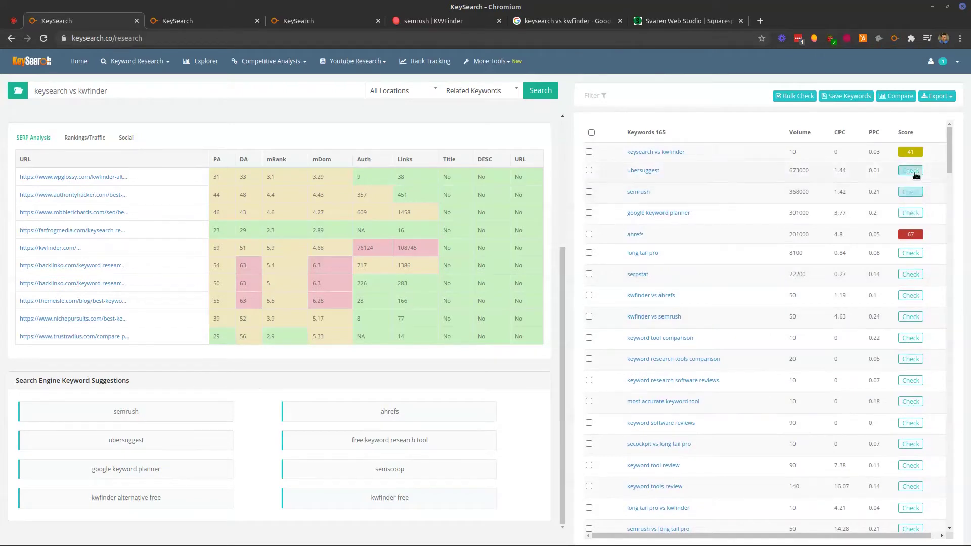
{"action": "left_click", "coordinate": [912, 192]}
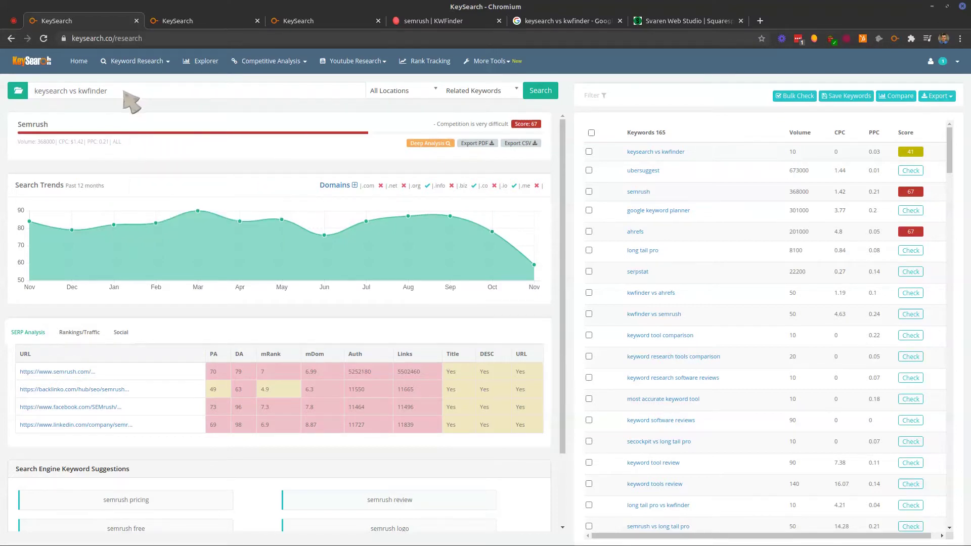
Reload the 'keysearch vs kwfinder' analysis, then bring up KWFinder's semrush results.
{"action": "double_click", "coordinate": [124, 93]}
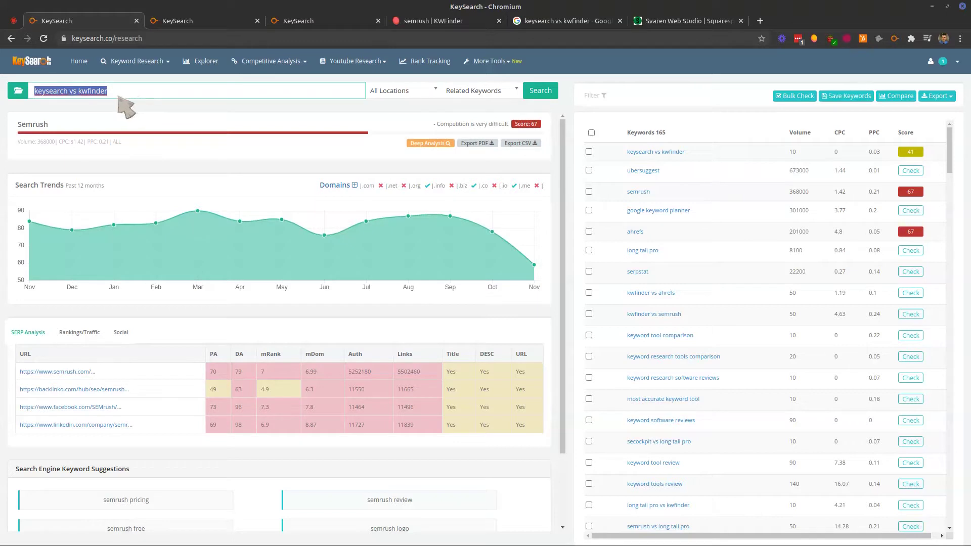
{"action": "left_click", "coordinate": [148, 96]}
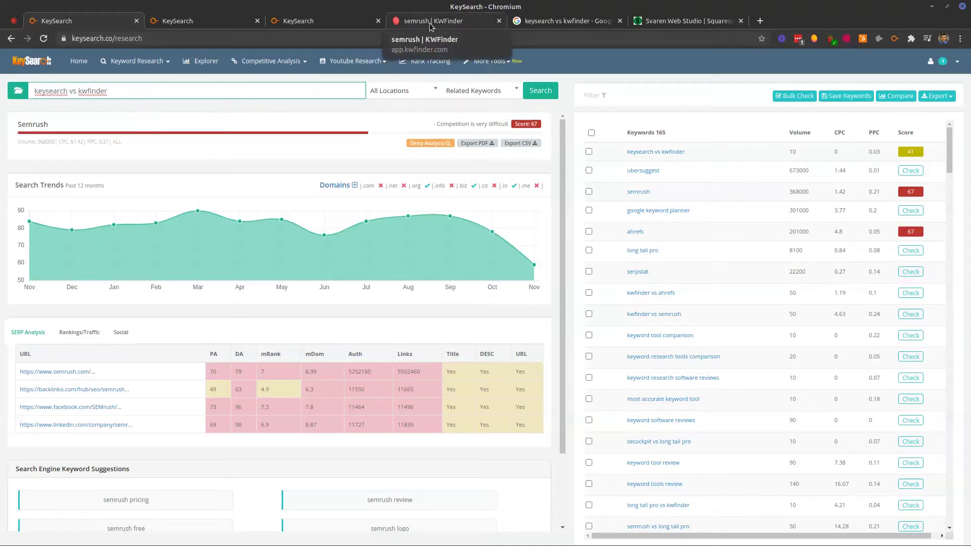
{"action": "left_click", "coordinate": [638, 152]}
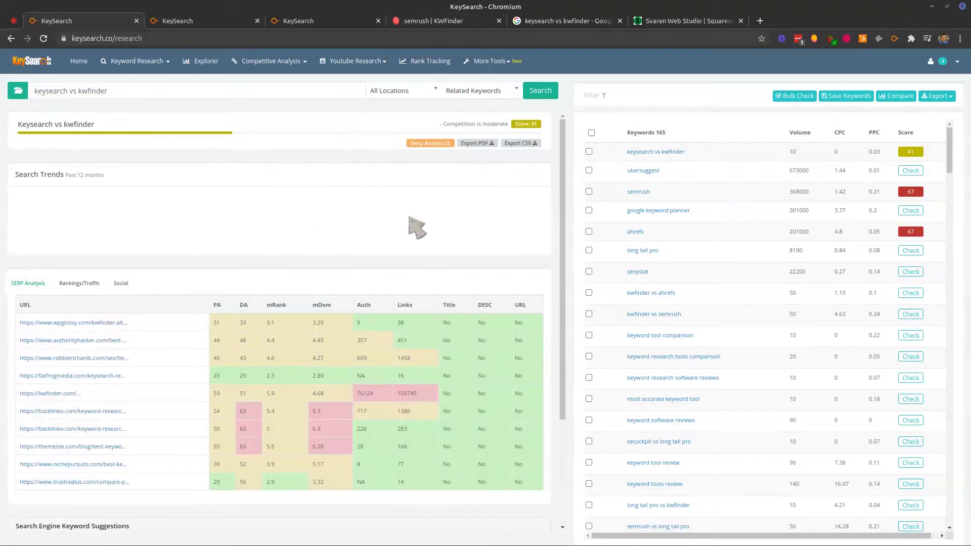
{"action": "left_click", "coordinate": [419, 23]}
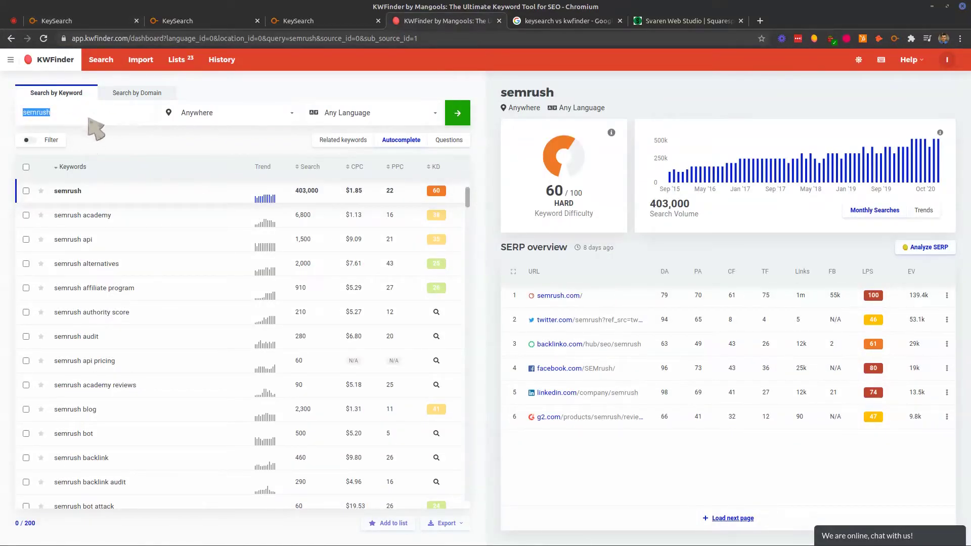
Search KWFinder for 'keysearch vs kwfinder' instead of 'semrush': difficulty 30, 10 searches.
{"action": "type", "text": "keysearch vs kwfinder"}
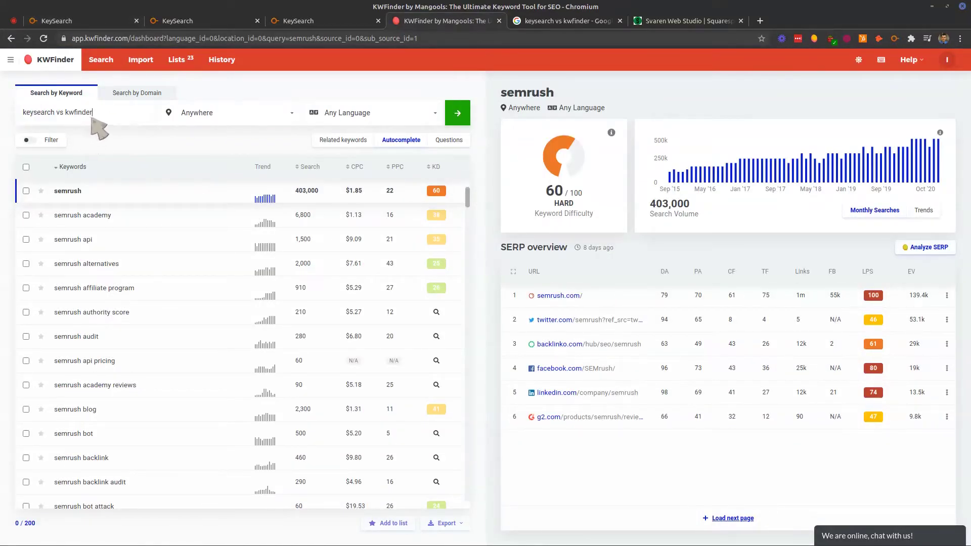
{"action": "left_click", "coordinate": [457, 113]}
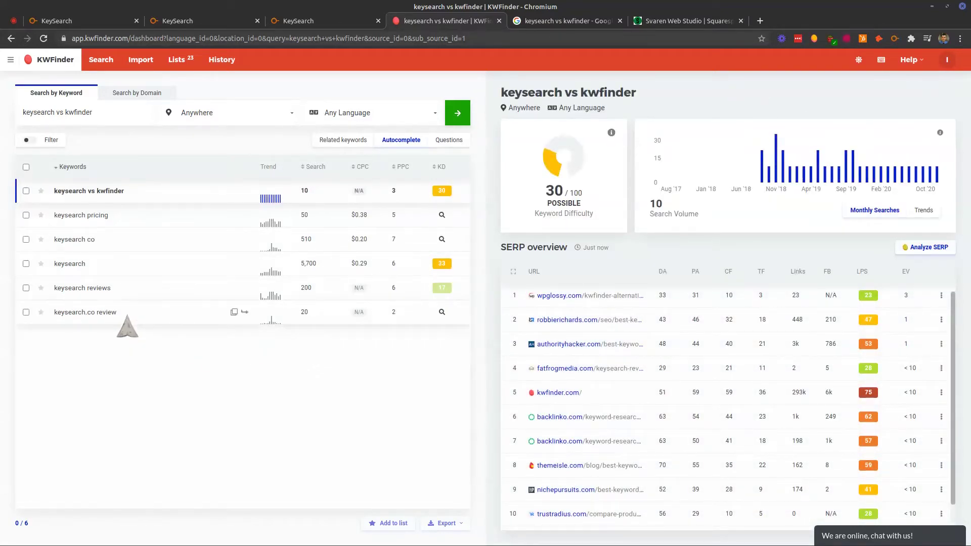
Show KWFinder's related keywords for 'keysearch vs kwfinder' and compare them with KeySearch's results.
{"action": "left_click", "coordinate": [332, 142]}
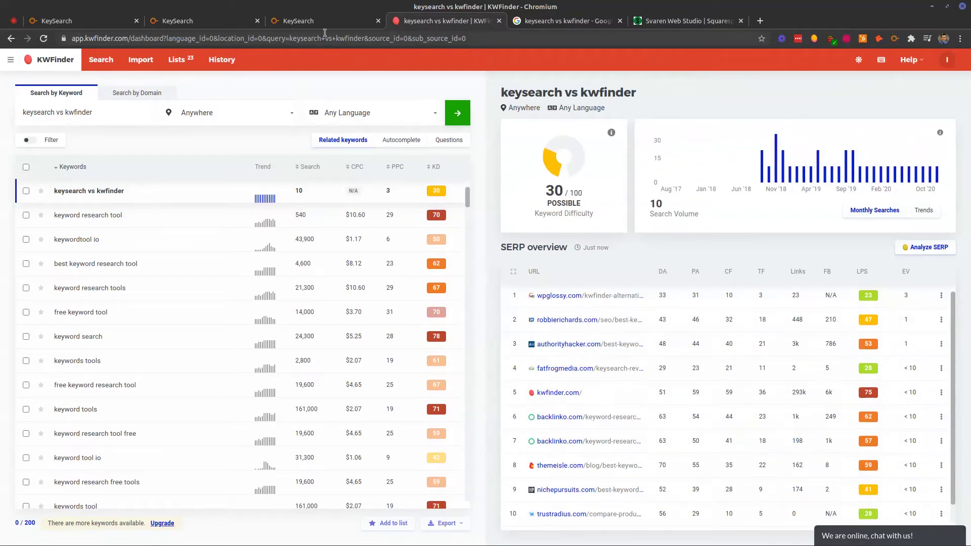
{"action": "left_click", "coordinate": [212, 21]}
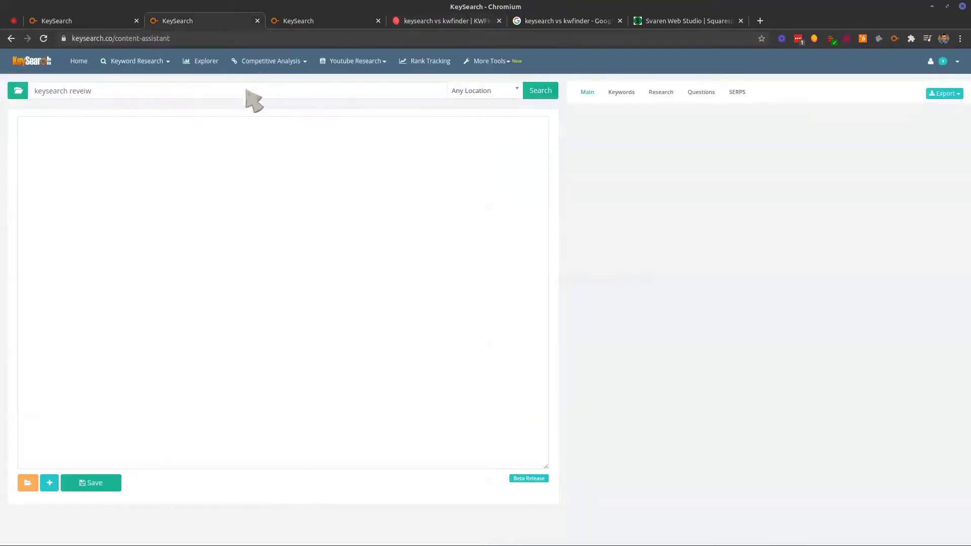
{"action": "left_click", "coordinate": [90, 23]}
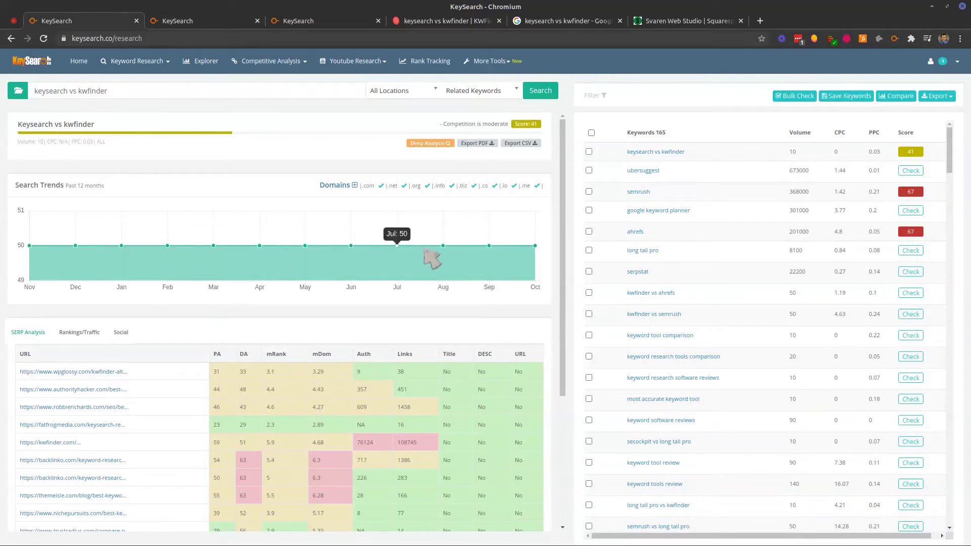
{"action": "left_click", "coordinate": [448, 21]}
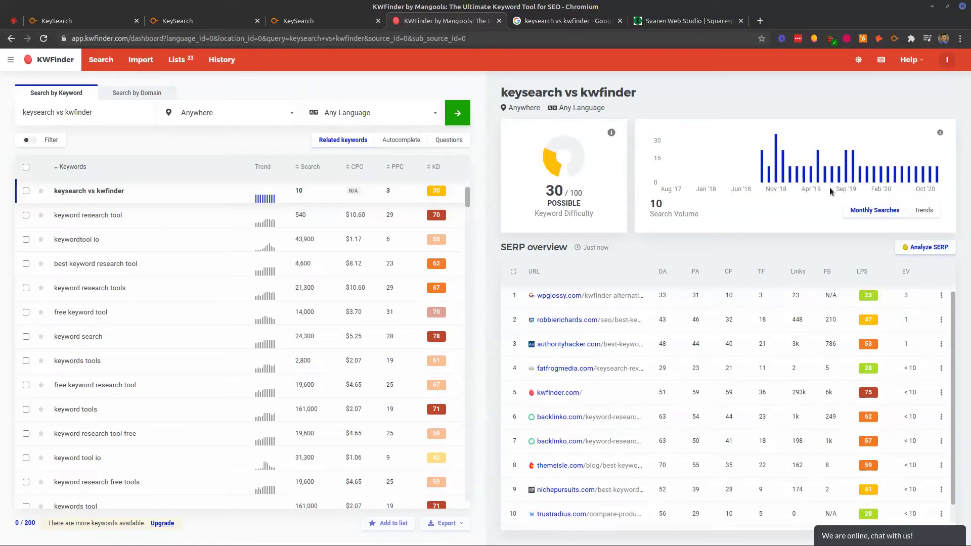
{"action": "left_click", "coordinate": [106, 21]}
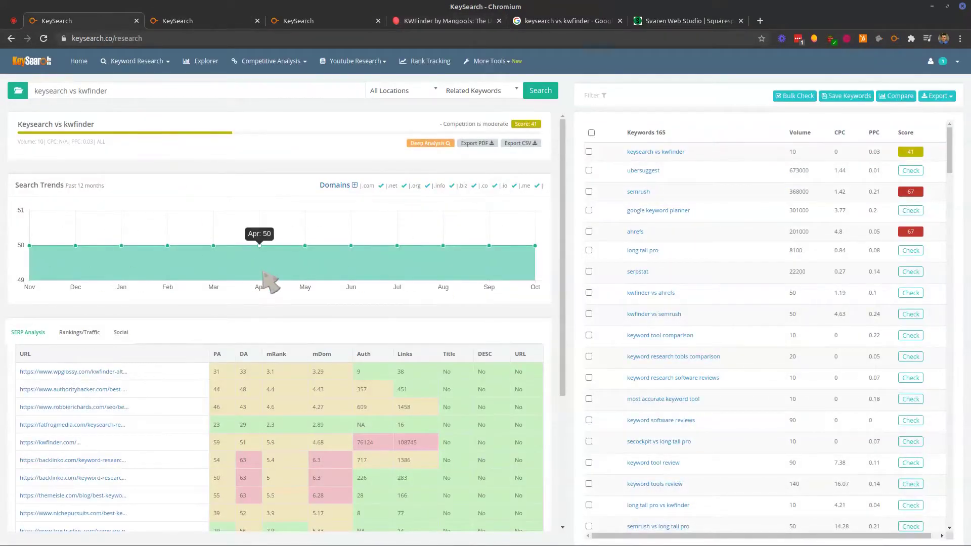
{"action": "left_click", "coordinate": [405, 20]}
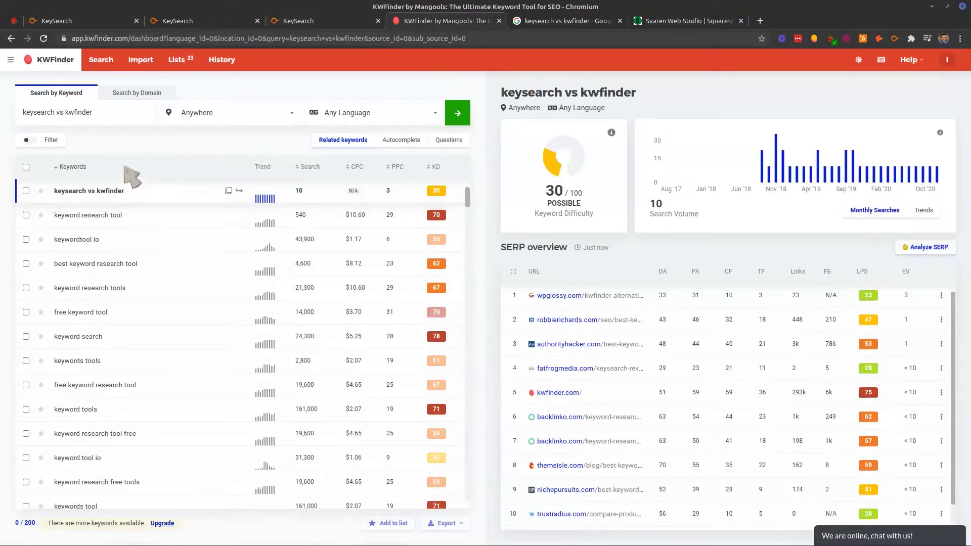
{"action": "scroll", "coordinate": [253, 278], "scroll_direction": "down", "scroll_amount": 3}
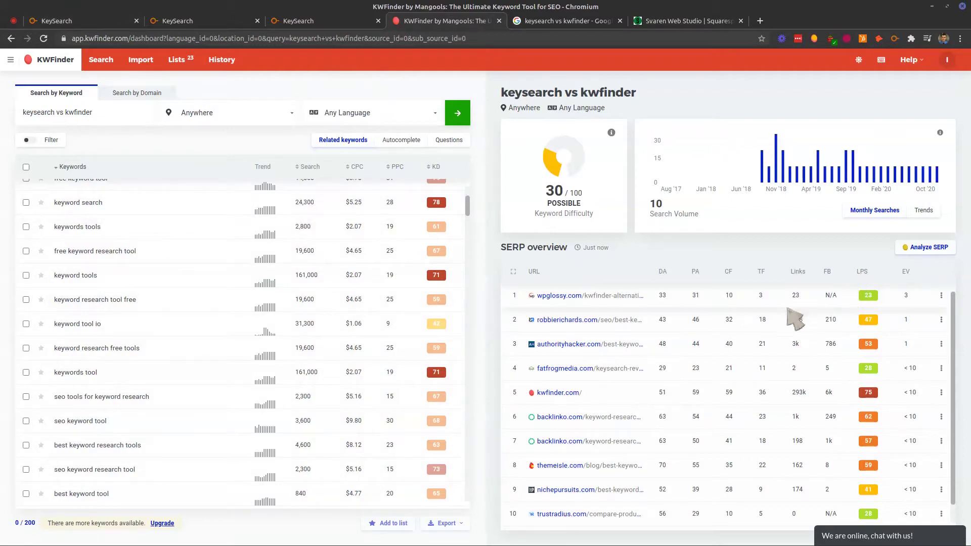
{"action": "scroll", "coordinate": [809, 349], "scroll_direction": "down", "scroll_amount": 1}
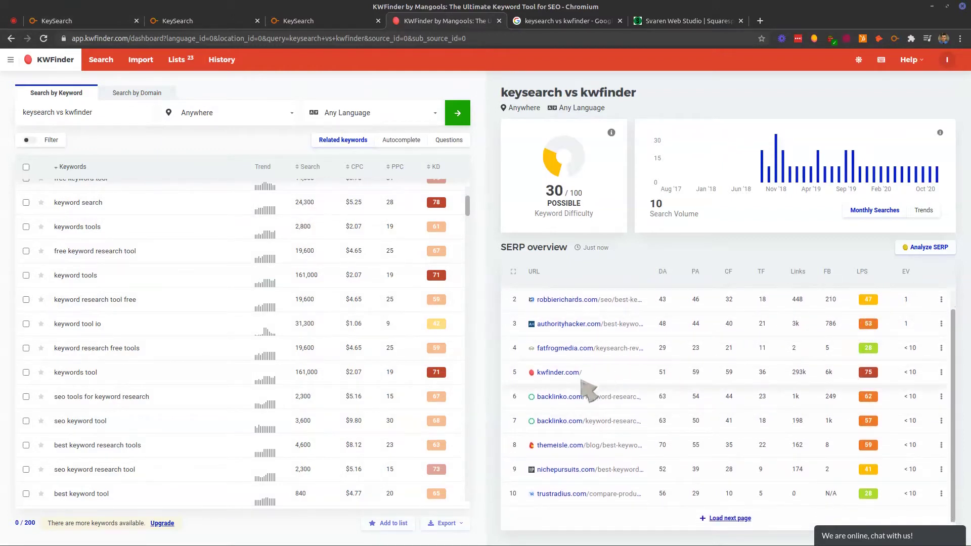
{"action": "scroll", "coordinate": [728, 399], "scroll_direction": "up", "scroll_amount": 1}
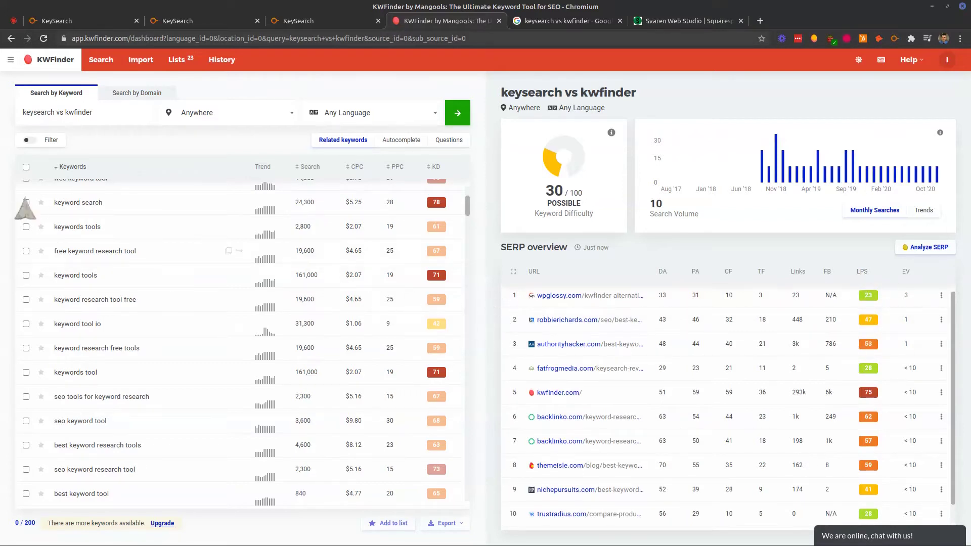
{"action": "scroll", "coordinate": [98, 215], "scroll_direction": "up", "scroll_amount": 3}
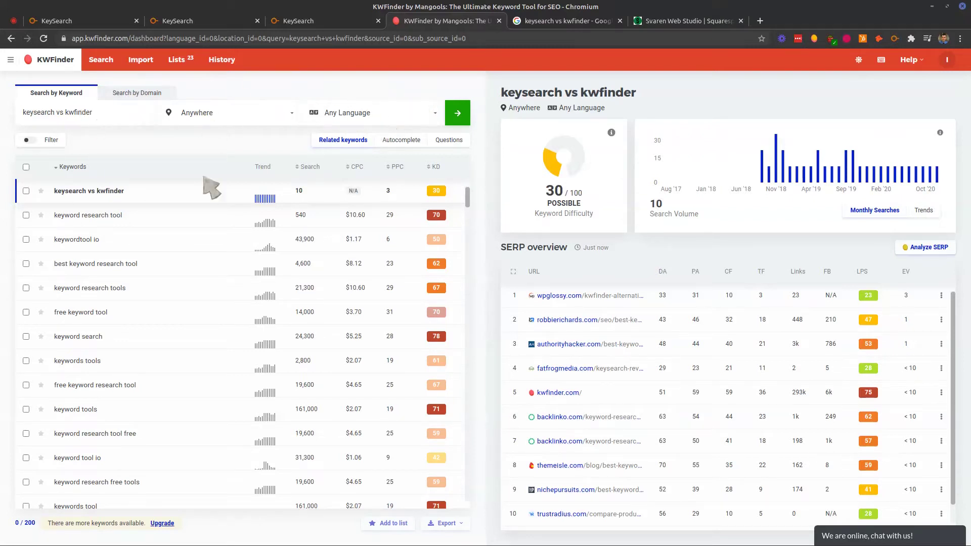
Switch back to the KeySearch keyword research results tab.
{"action": "right_click", "coordinate": [79, 24]}
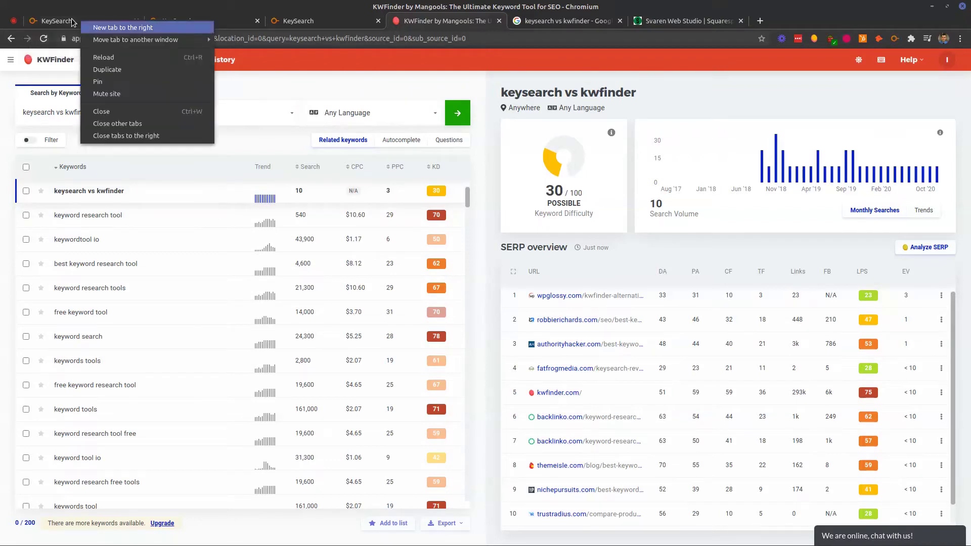
{"action": "key", "text": "Escape"}
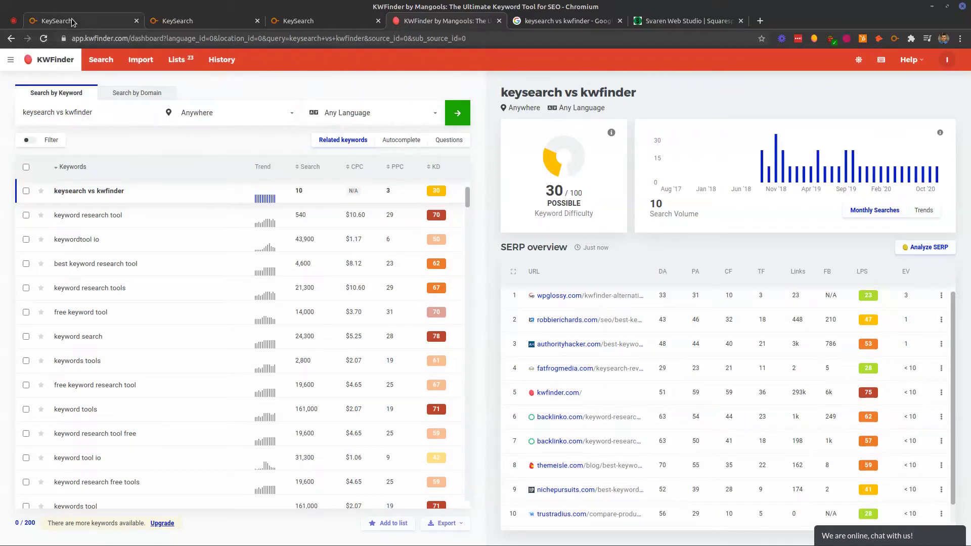
{"action": "left_click", "coordinate": [73, 22]}
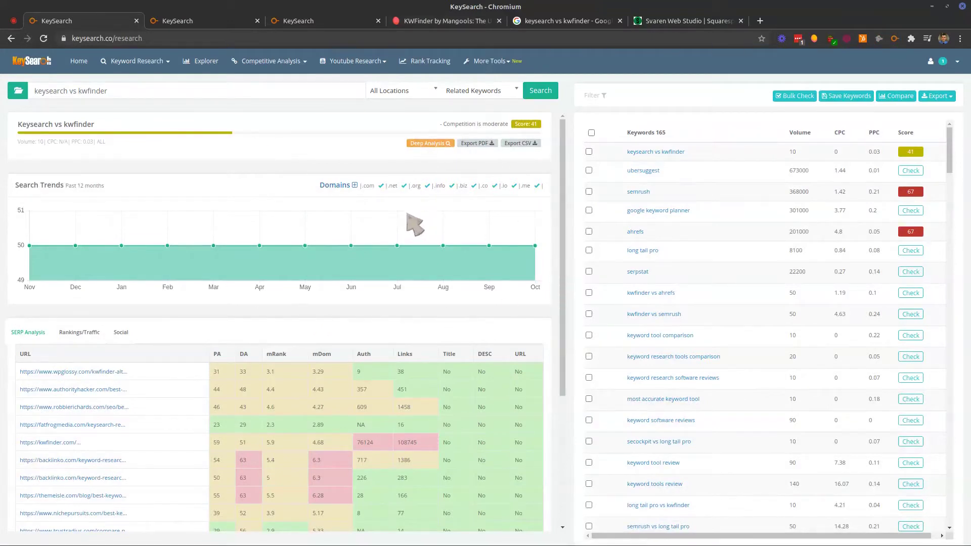
{"action": "scroll", "coordinate": [440, 228], "scroll_direction": "down", "scroll_amount": 2}
{"action": "scroll", "coordinate": [445, 230], "scroll_direction": "down", "scroll_amount": 3}
{"action": "scroll", "coordinate": [314, 191], "scroll_direction": "up", "scroll_amount": 5}
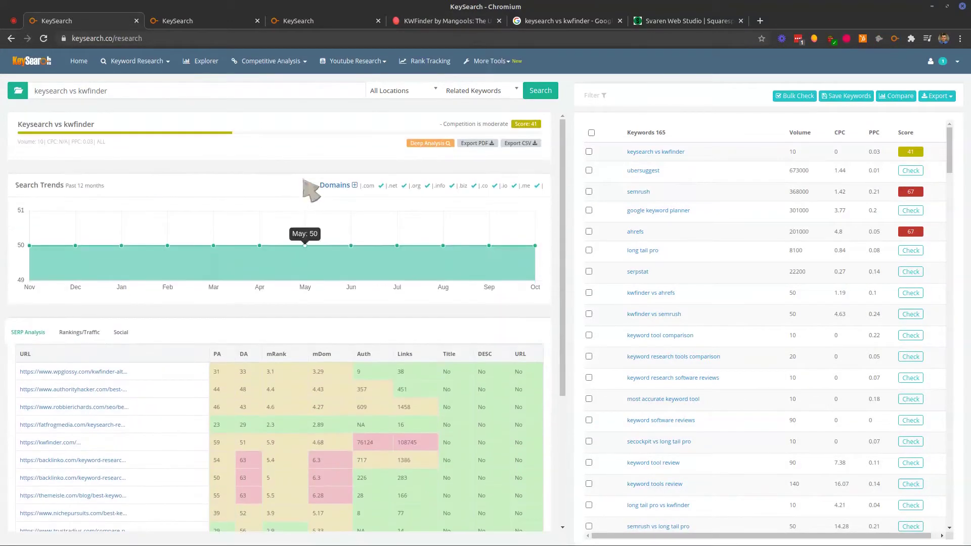
Review Explorer's svarenwebstudio.com overview: strength 1.2, 21 backlinks, 4 referring domains, 10 keywords.
{"action": "left_click", "coordinate": [200, 62]}
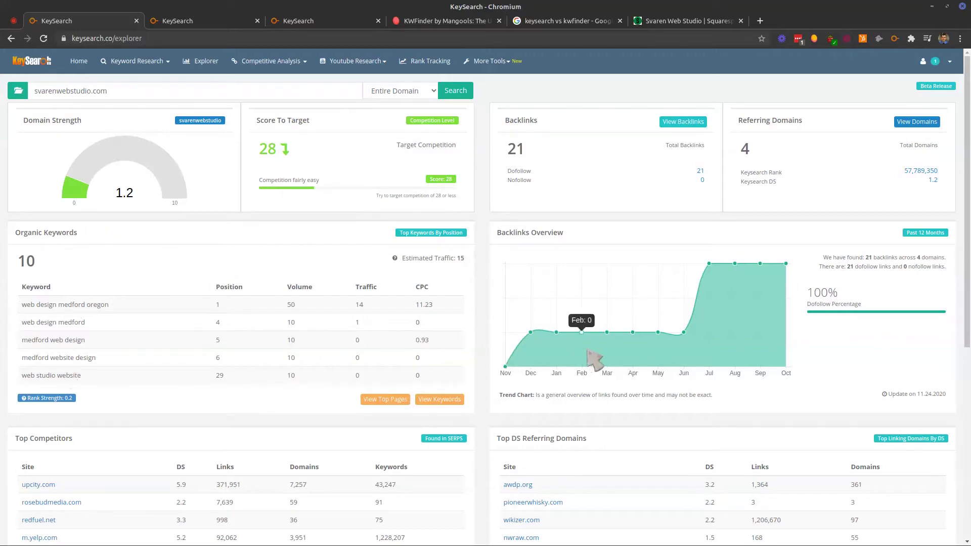
{"action": "scroll", "coordinate": [202, 337], "scroll_direction": "down", "scroll_amount": 7}
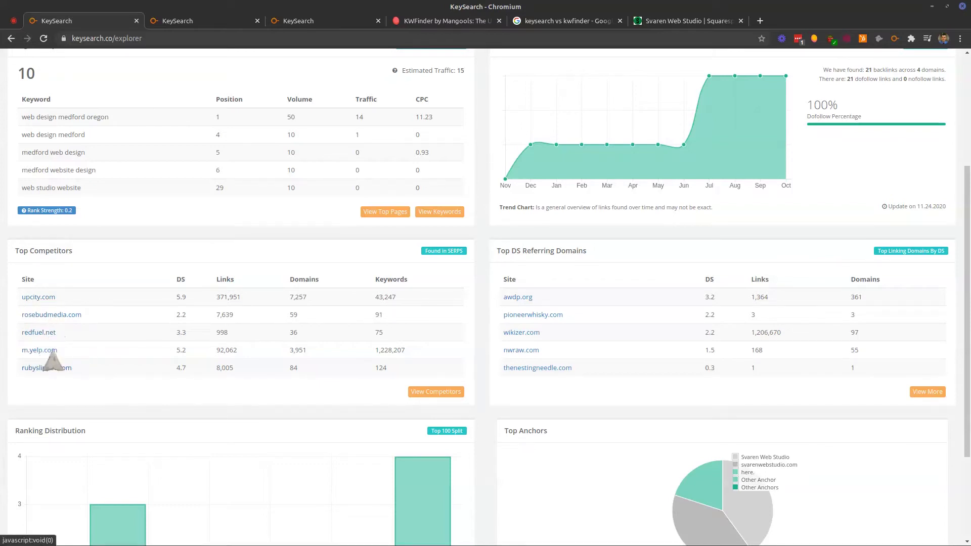
{"action": "scroll", "coordinate": [462, 310], "scroll_direction": "down", "scroll_amount": 3}
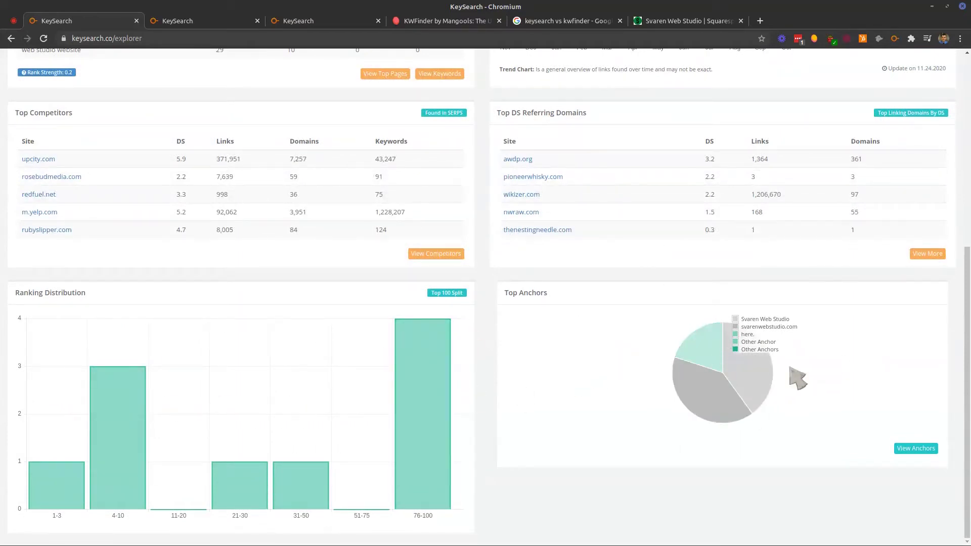
{"action": "mouse_move", "coordinate": [713, 366]}
{"action": "scroll", "coordinate": [505, 341], "scroll_direction": "up", "scroll_amount": 6}
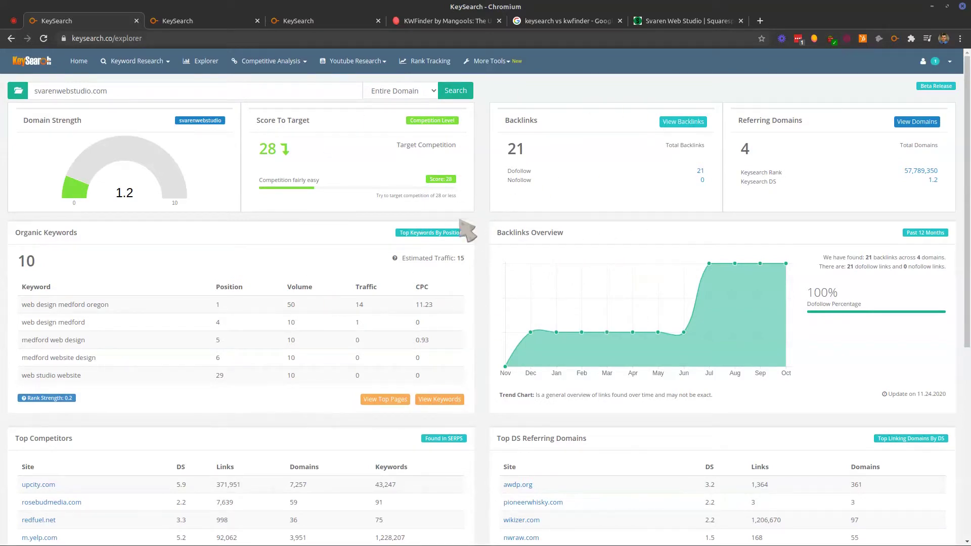
{"action": "left_click", "coordinate": [250, 65]}
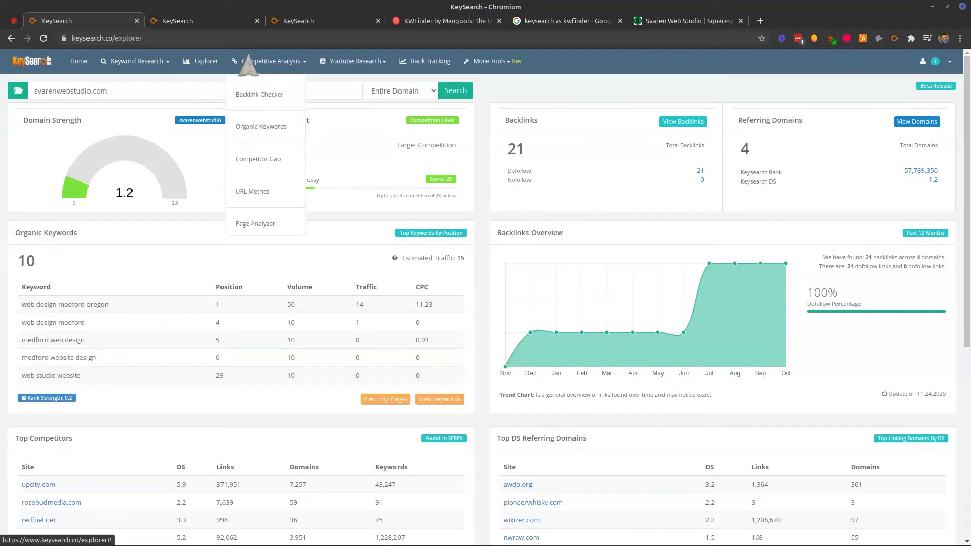
{"action": "left_click", "coordinate": [250, 226]}
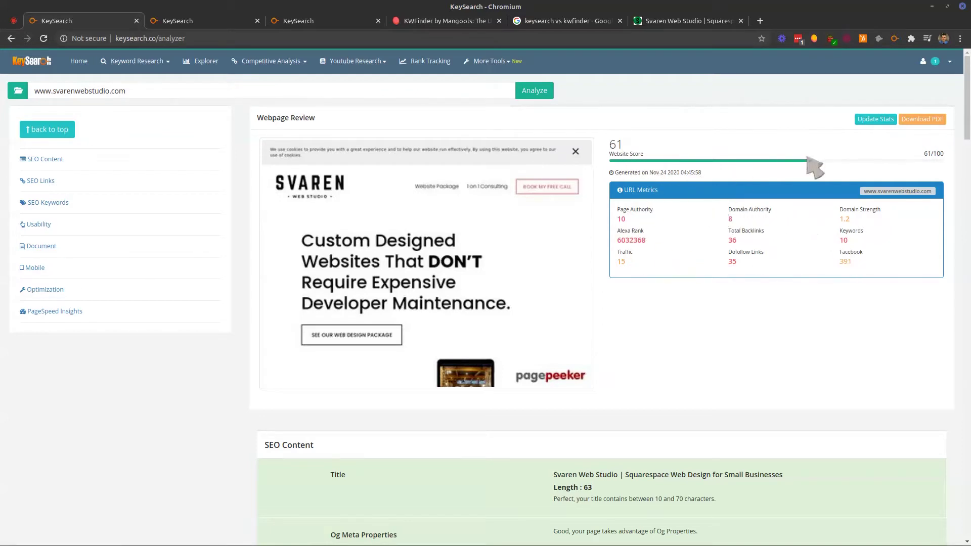
{"action": "scroll", "coordinate": [672, 260], "scroll_direction": "down", "scroll_amount": 6}
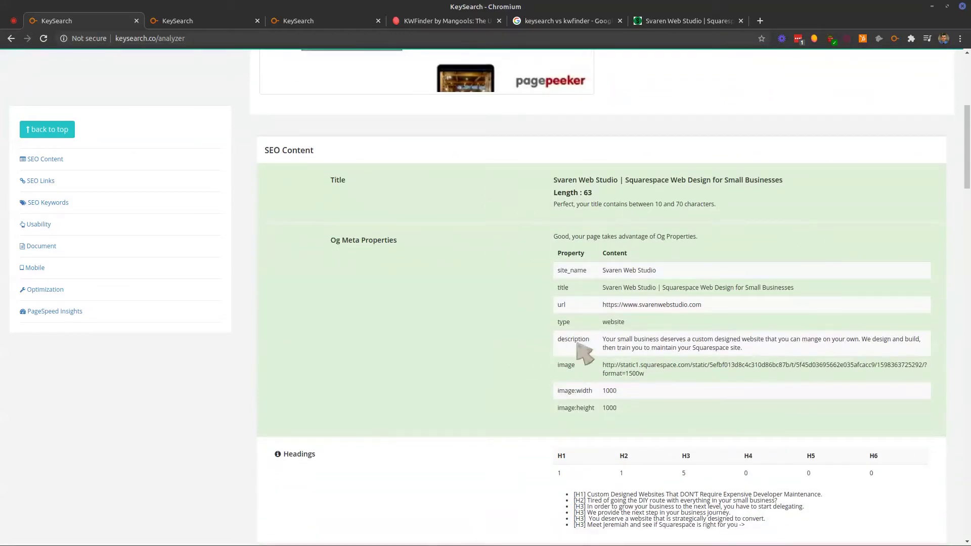
{"action": "scroll", "coordinate": [444, 300], "scroll_direction": "down", "scroll_amount": 3}
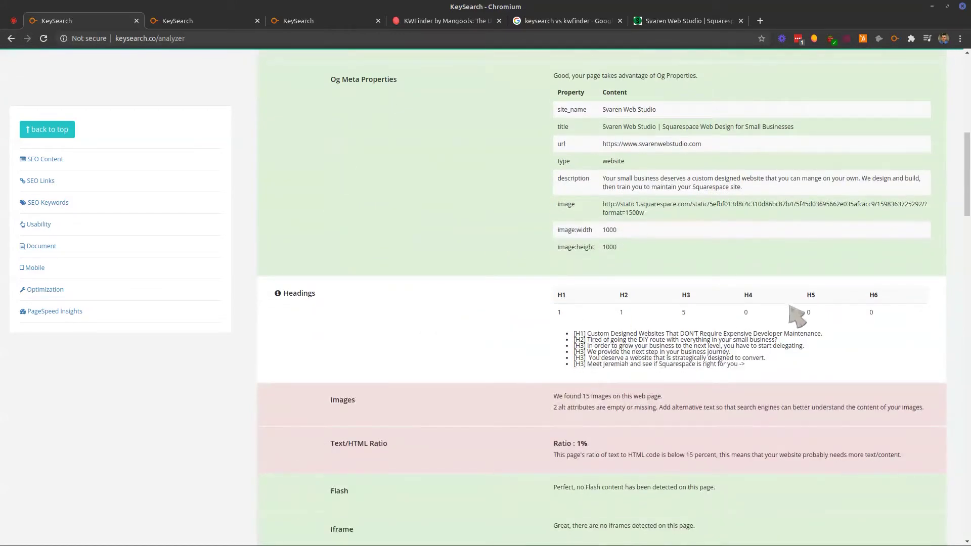
{"action": "scroll", "coordinate": [489, 336], "scroll_direction": "down", "scroll_amount": 3}
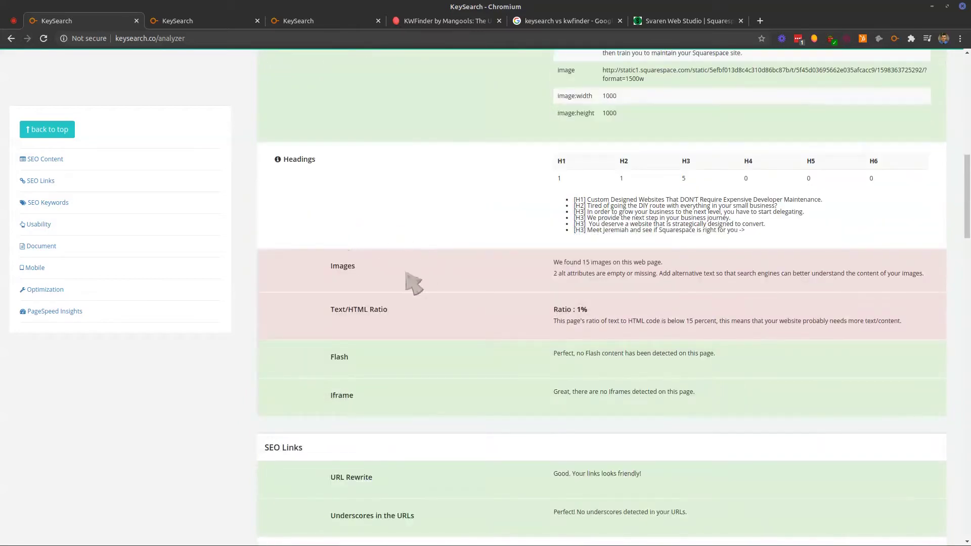
{"action": "left_click_drag", "start_coordinate": [555, 279], "coordinate": [627, 281]}
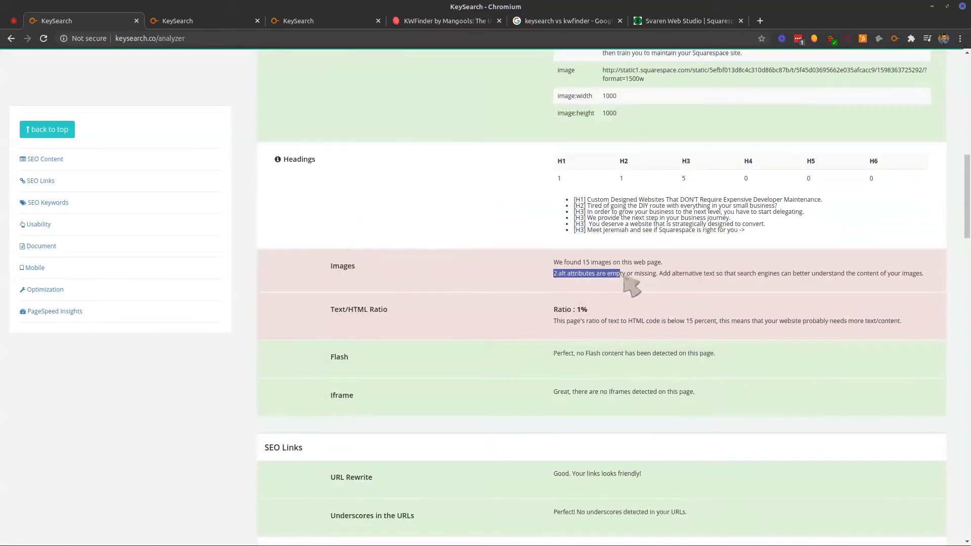
{"action": "left_click", "coordinate": [661, 276]}
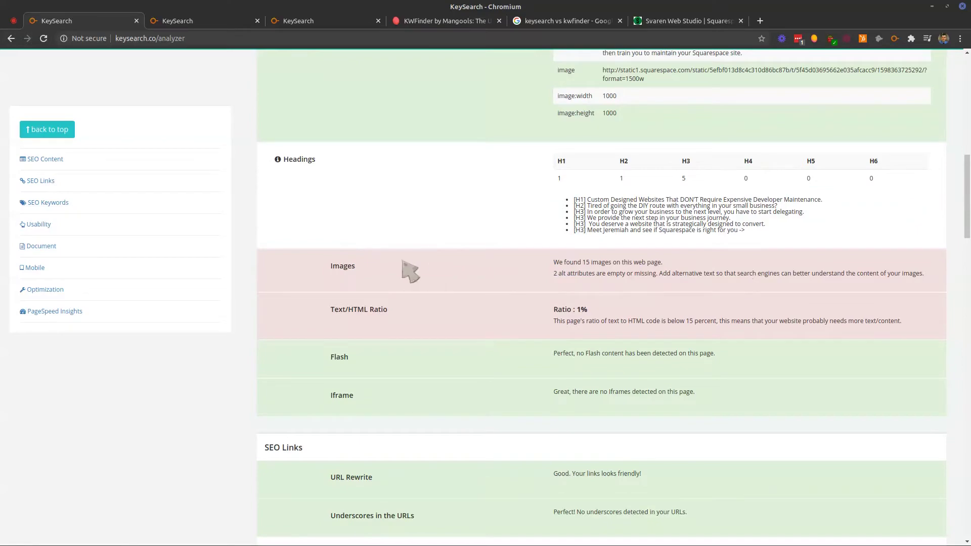
Scroll the report to the PageSpeed Insights scores: 85, 81, 71 and 92.
{"action": "scroll", "coordinate": [667, 265], "scroll_direction": "down", "scroll_amount": 1}
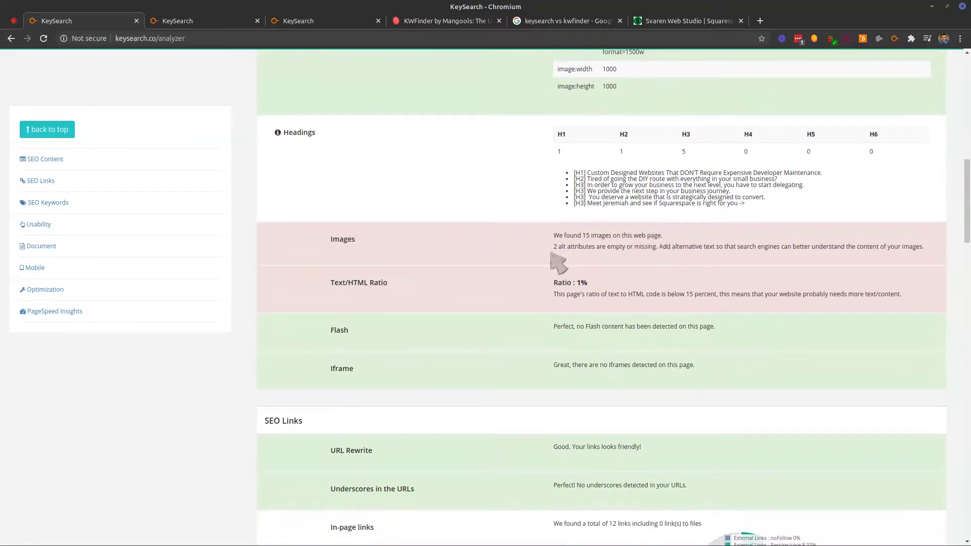
{"action": "scroll", "coordinate": [607, 255], "scroll_direction": "down", "scroll_amount": 1}
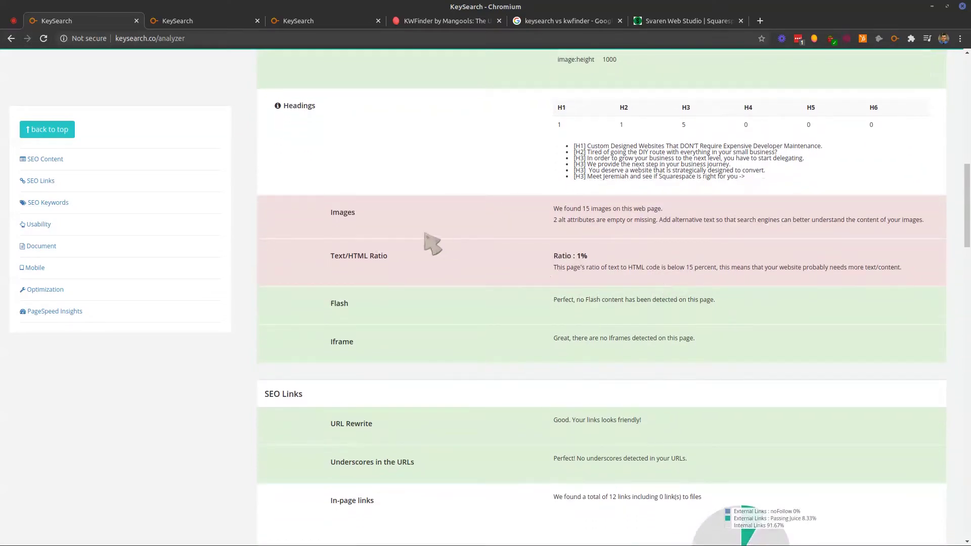
{"action": "scroll", "coordinate": [506, 253], "scroll_direction": "down", "scroll_amount": 10}
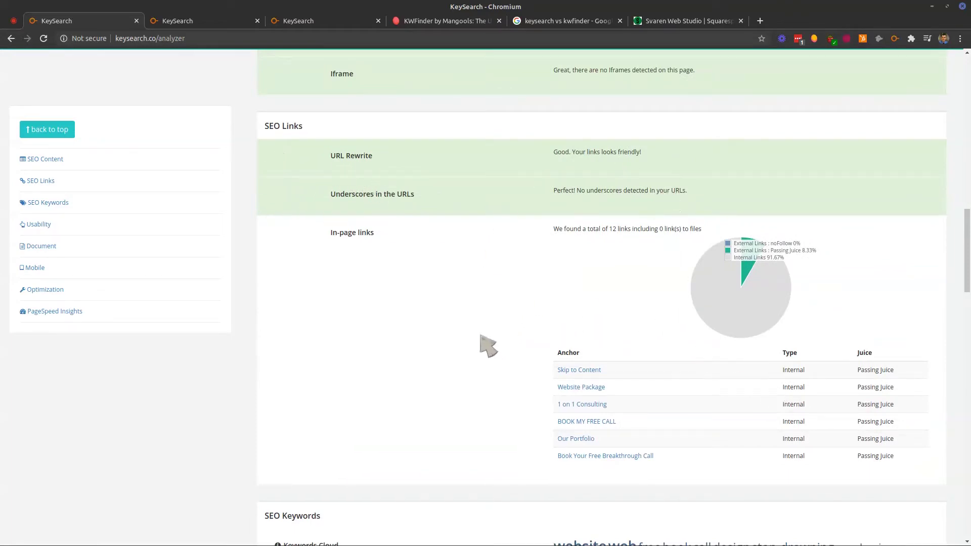
{"action": "scroll", "coordinate": [372, 372], "scroll_direction": "down", "scroll_amount": 12}
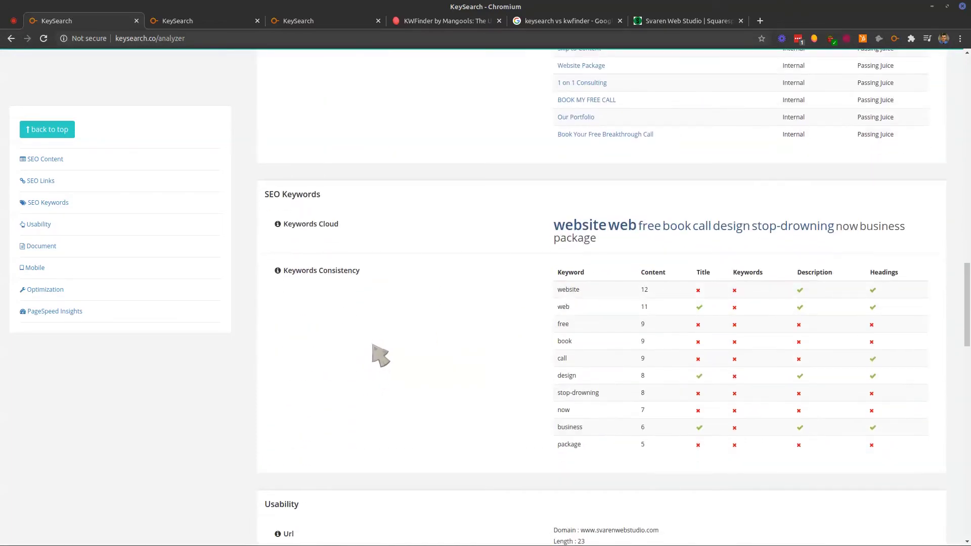
{"action": "scroll", "coordinate": [512, 310], "scroll_direction": "down", "scroll_amount": 12}
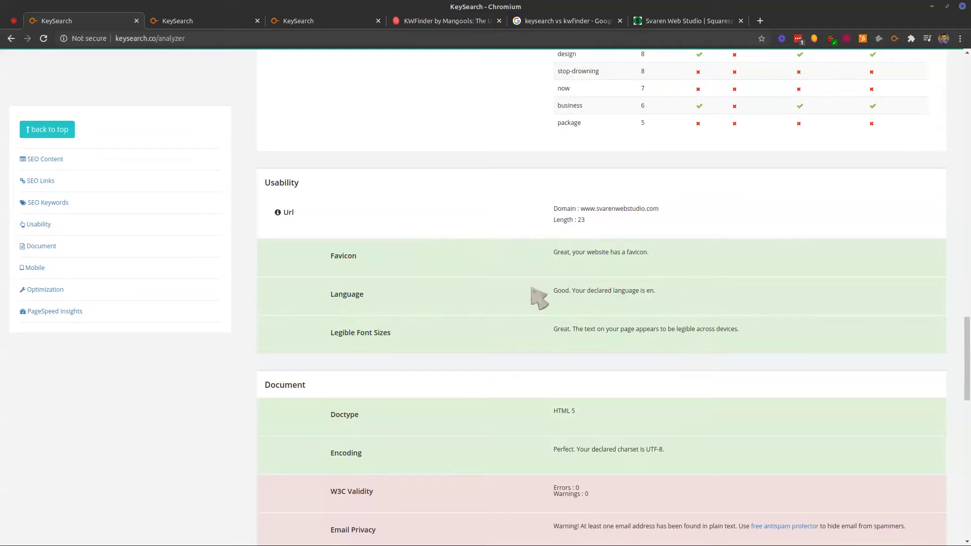
{"action": "scroll", "coordinate": [412, 280], "scroll_direction": "down", "scroll_amount": 3}
{"action": "scroll", "coordinate": [412, 280], "scroll_direction": "down", "scroll_amount": 8}
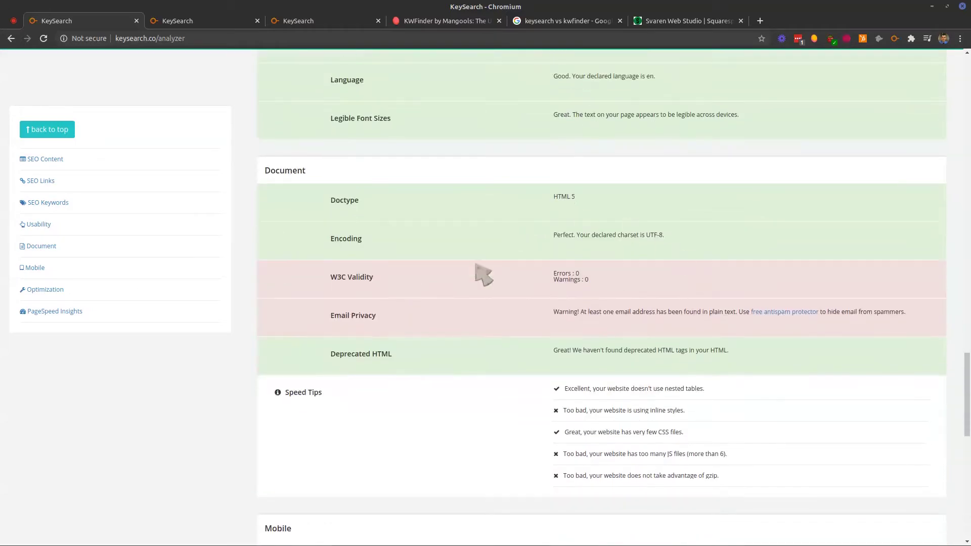
{"action": "scroll", "coordinate": [457, 278], "scroll_direction": "down", "scroll_amount": 3}
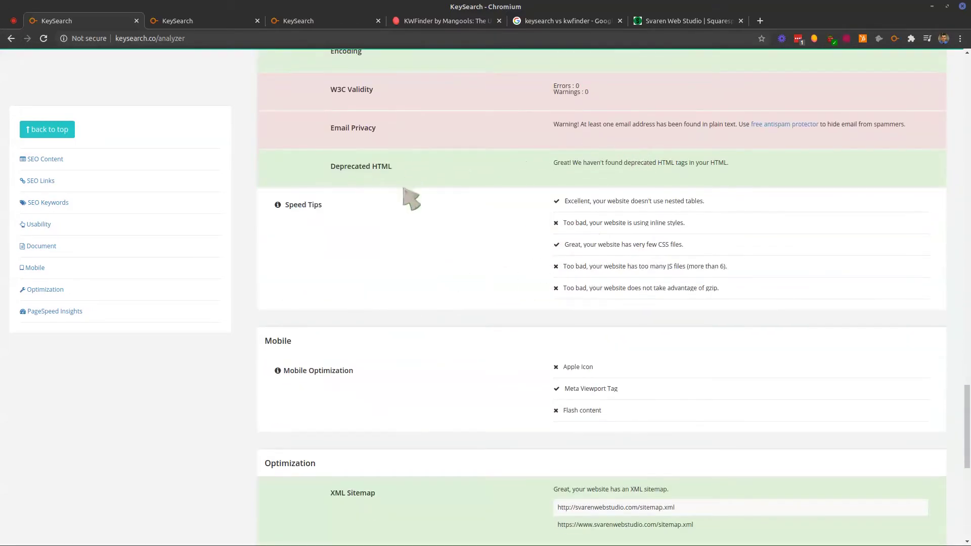
{"action": "scroll", "coordinate": [536, 236], "scroll_direction": "down", "scroll_amount": 3}
{"action": "scroll", "coordinate": [562, 222], "scroll_direction": "down", "scroll_amount": 9}
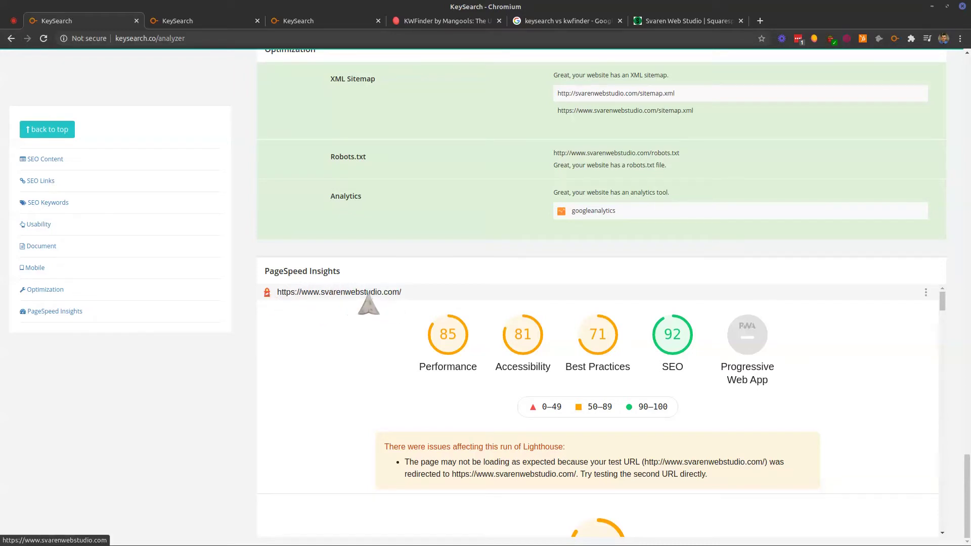
{"action": "scroll", "coordinate": [377, 333], "scroll_direction": "down", "scroll_amount": 2}
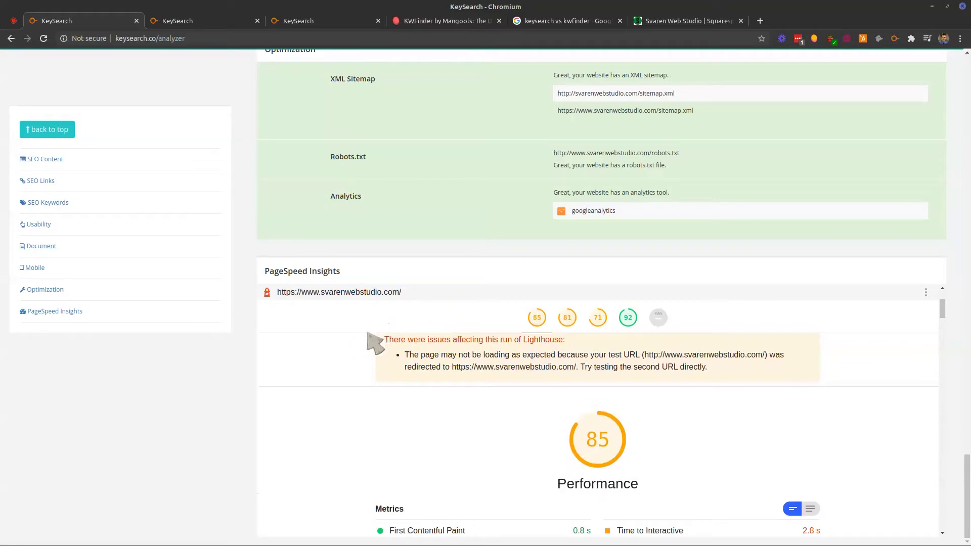
{"action": "scroll", "coordinate": [694, 390], "scroll_direction": "up", "scroll_amount": 2}
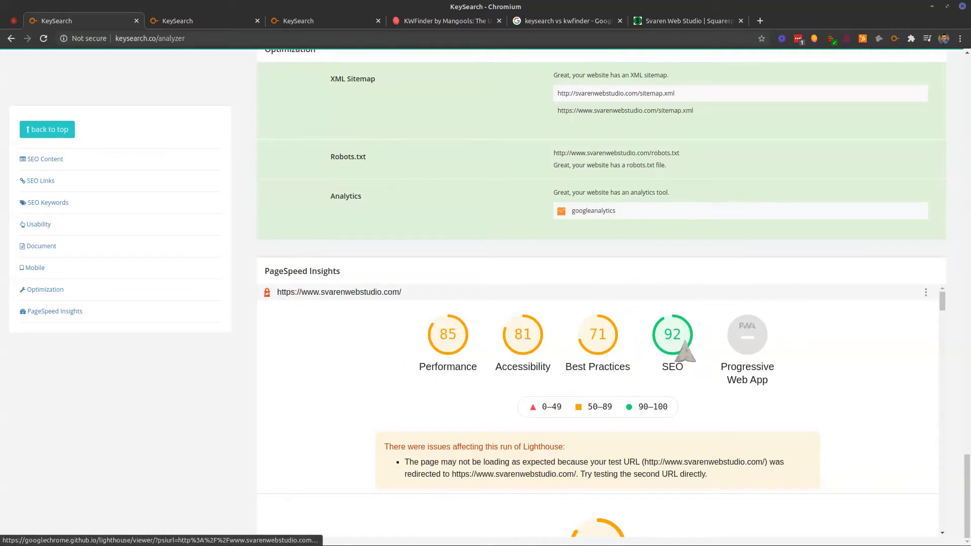
{"action": "scroll", "coordinate": [685, 353], "scroll_direction": "down", "scroll_amount": 10}
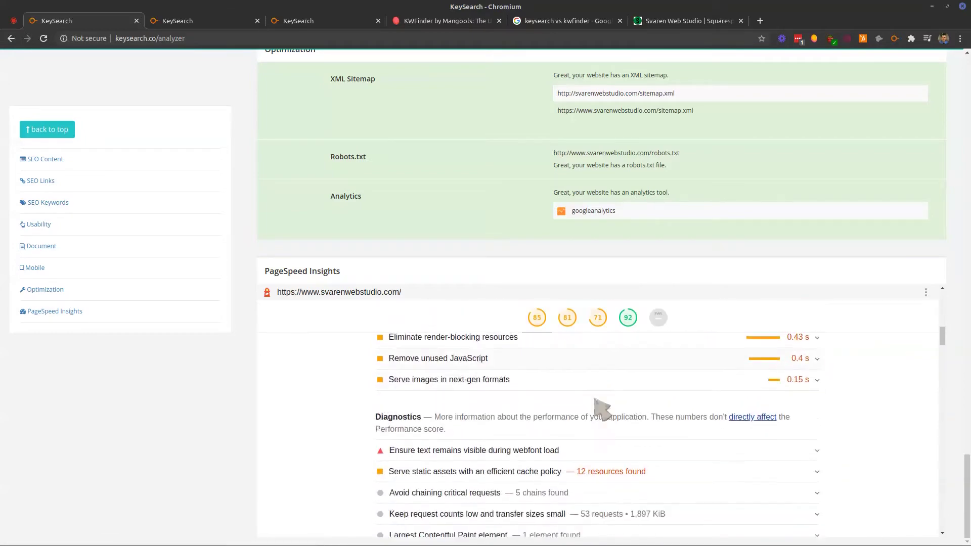
{"action": "scroll", "coordinate": [602, 409], "scroll_direction": "down", "scroll_amount": 20}
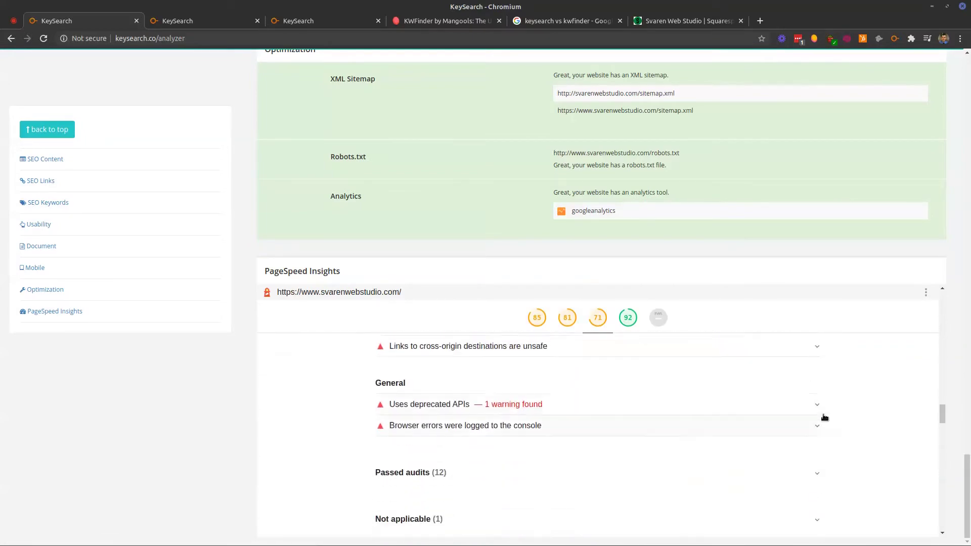
{"action": "scroll", "coordinate": [825, 418], "scroll_direction": "down", "scroll_amount": 8}
{"action": "left_click", "coordinate": [968, 215]}
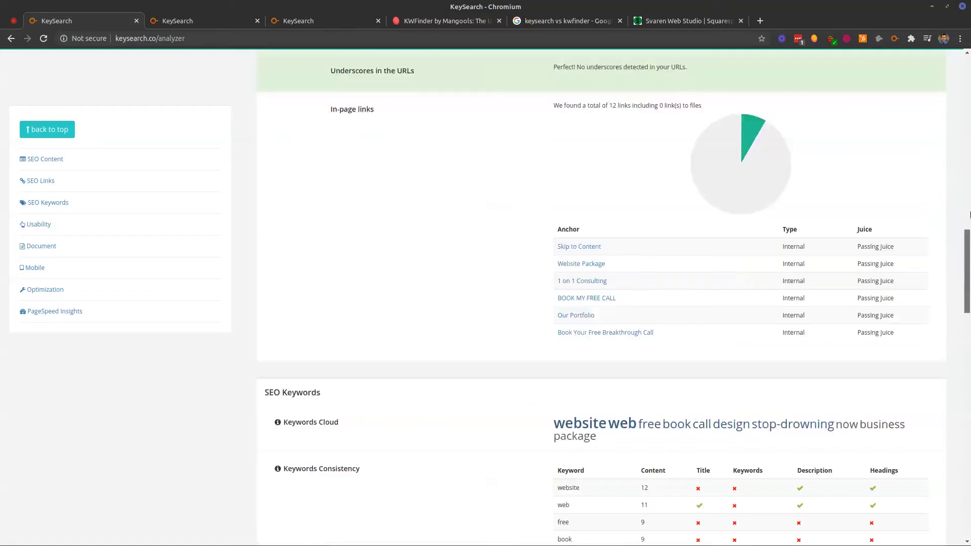
{"action": "left_click_drag", "start_coordinate": [968, 215], "coordinate": [865, 87]}
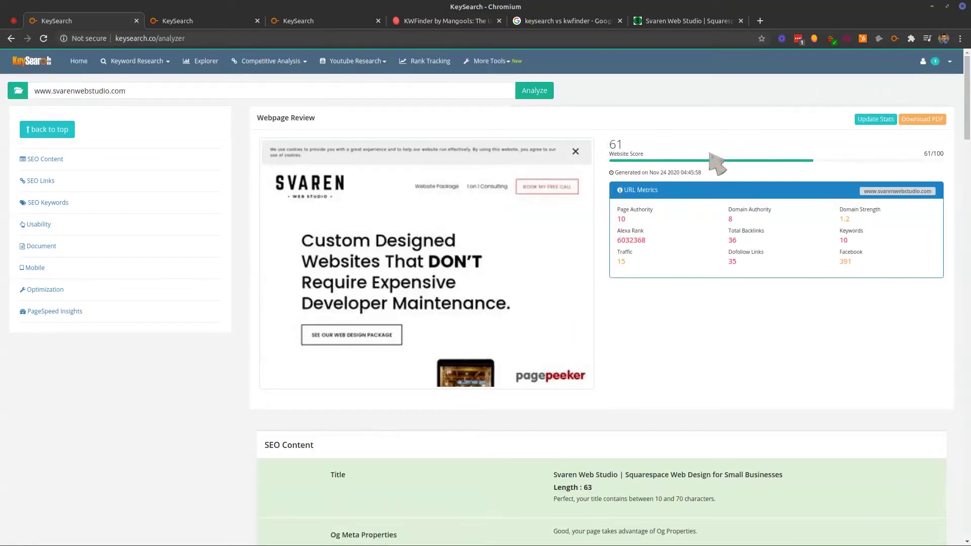
{"action": "scroll", "coordinate": [587, 331], "scroll_direction": "down", "scroll_amount": 3}
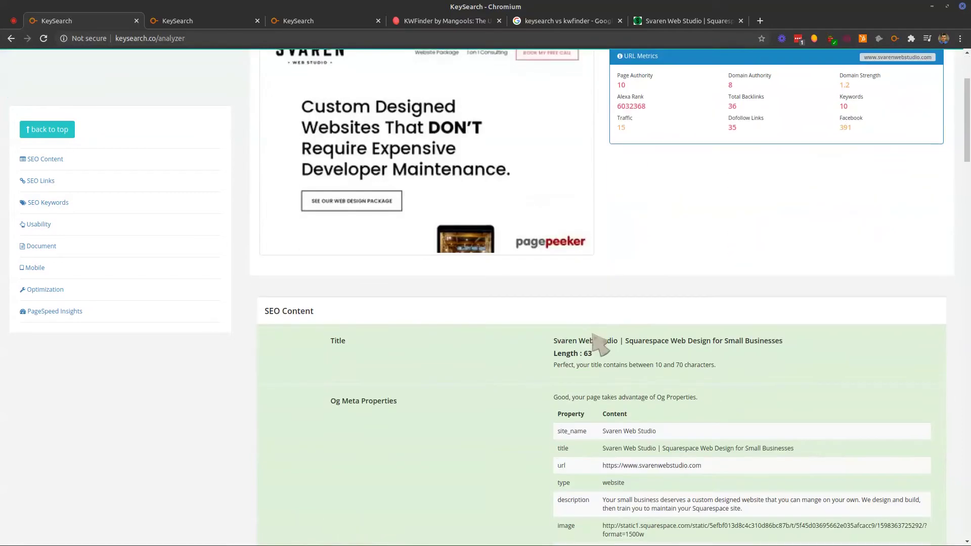
{"action": "scroll", "coordinate": [602, 334], "scroll_direction": "down", "scroll_amount": 1}
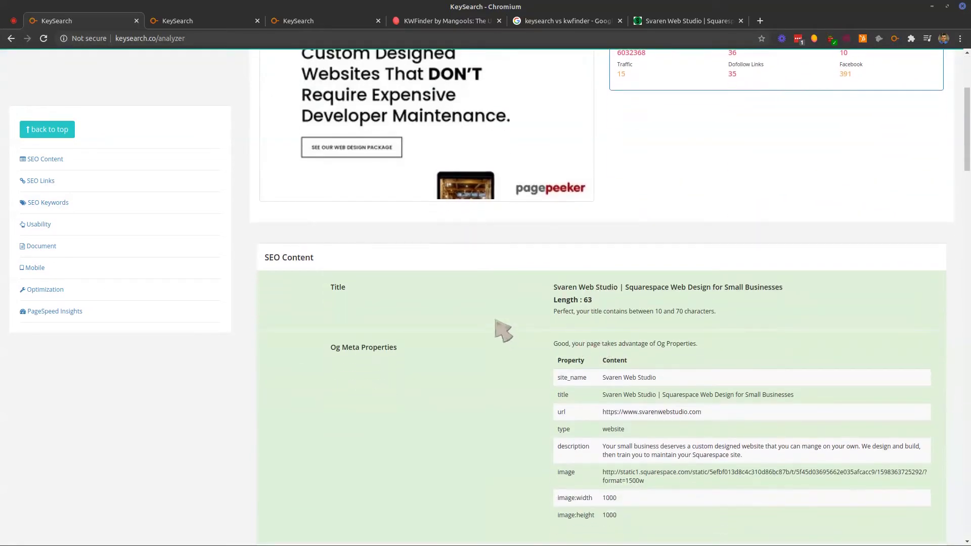
{"action": "scroll", "coordinate": [496, 327], "scroll_direction": "up", "scroll_amount": 4}
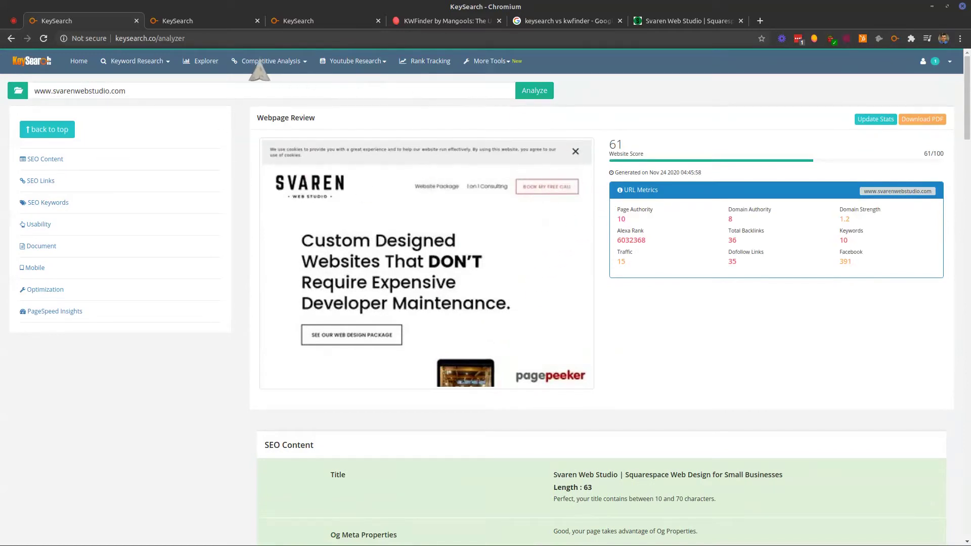
View YouTube research for 'keysearch vs kwfinder', then open Rank Tracking's three tracked domains.
{"action": "mouse_move", "coordinate": [336, 64]}
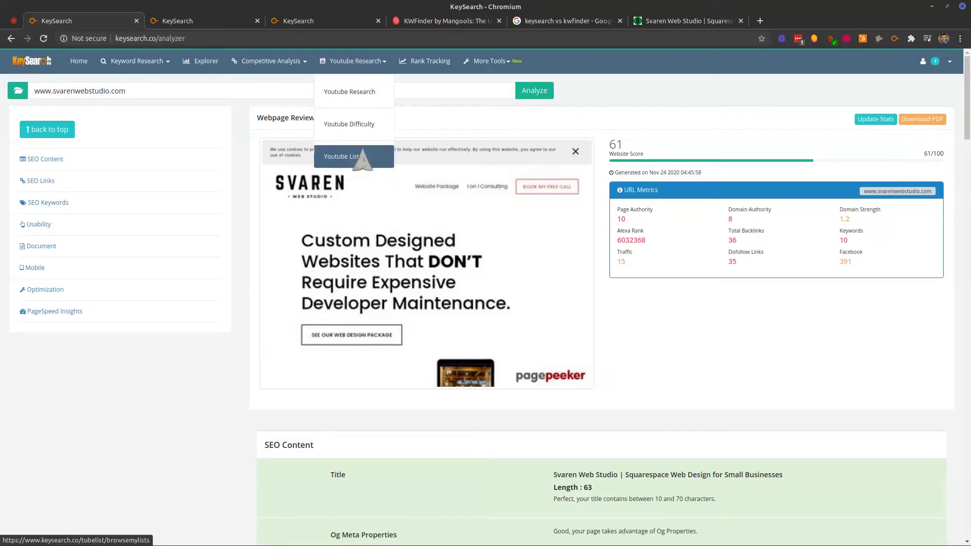
{"action": "left_click", "coordinate": [357, 91]}
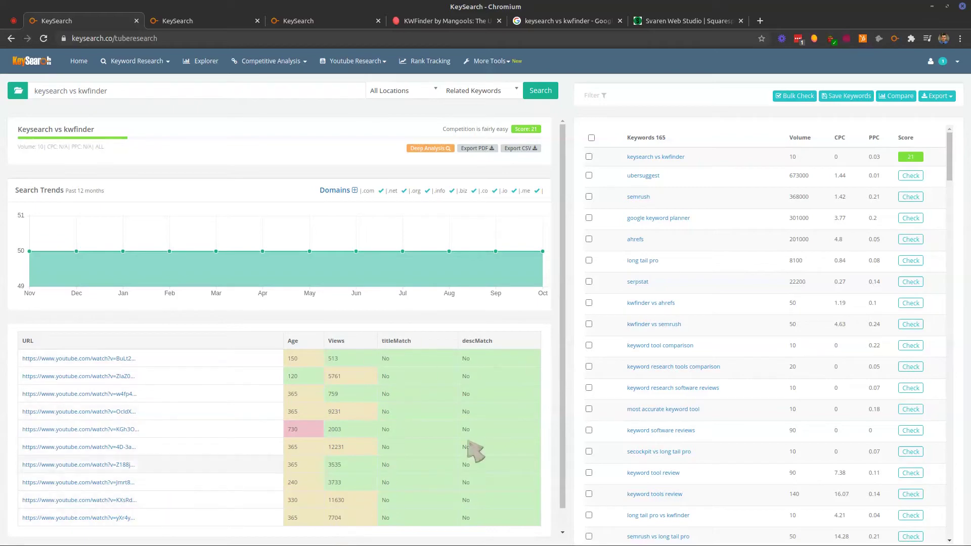
{"action": "scroll", "coordinate": [720, 326], "scroll_direction": "down", "scroll_amount": 2}
{"action": "scroll", "coordinate": [733, 310], "scroll_direction": "down", "scroll_amount": 3}
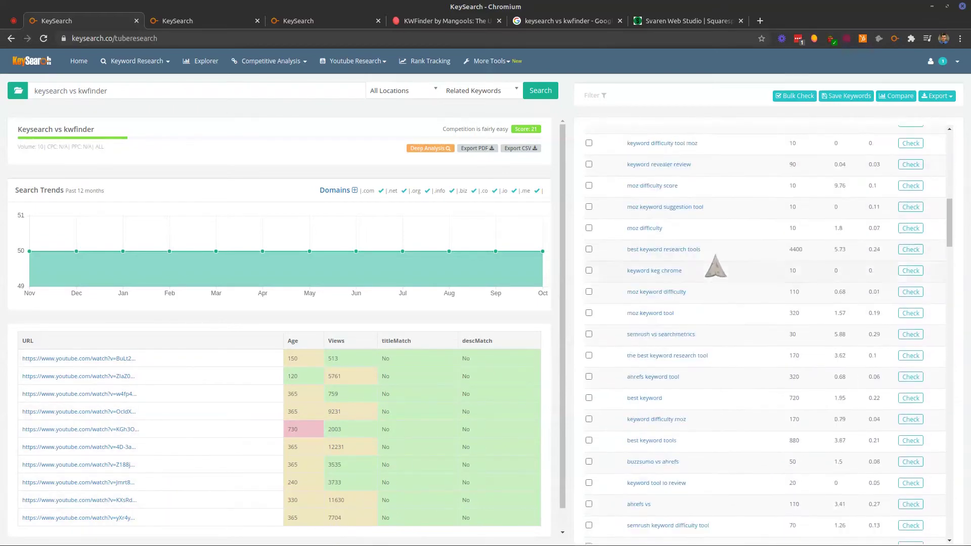
{"action": "scroll", "coordinate": [724, 283], "scroll_direction": "up", "scroll_amount": 5}
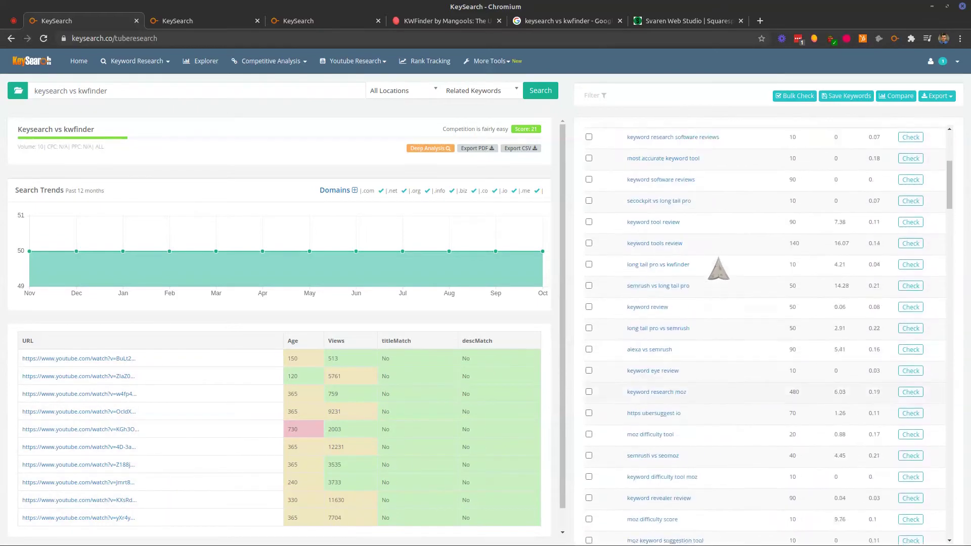
{"action": "left_click", "coordinate": [414, 64]}
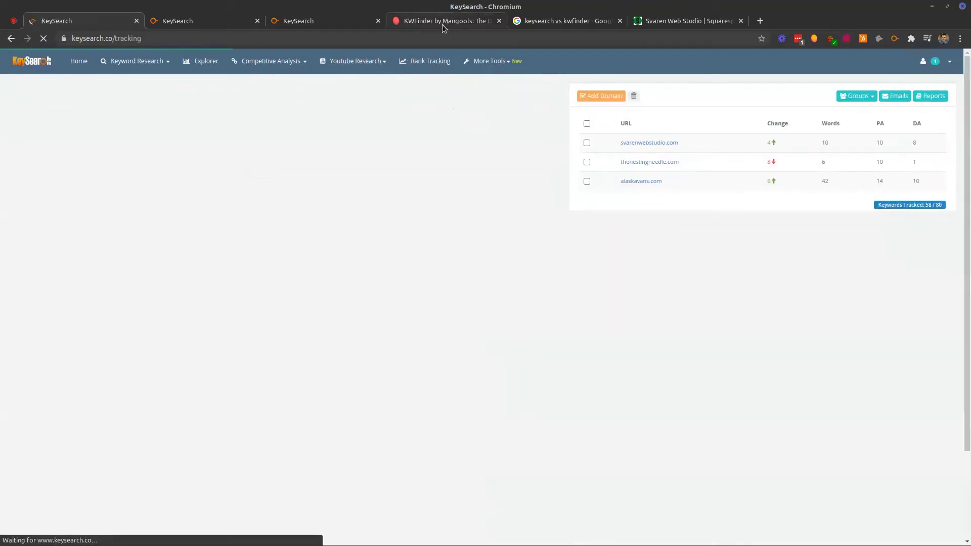
Open SERPWatcher's mobile tracking for svarenwebstudio.com: 18 keywords, performance index 0.80/100.
{"action": "left_click", "coordinate": [442, 20]}
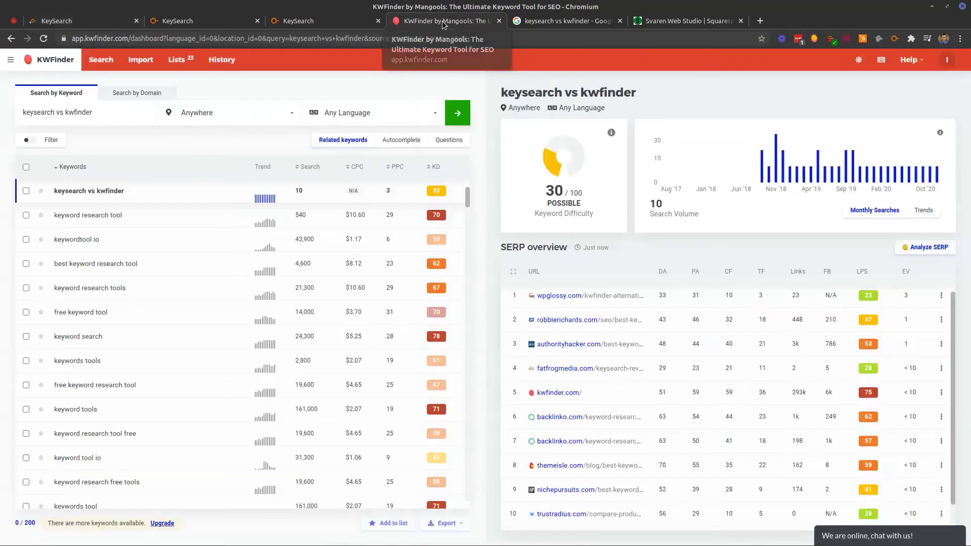
{"action": "left_click", "coordinate": [11, 60]}
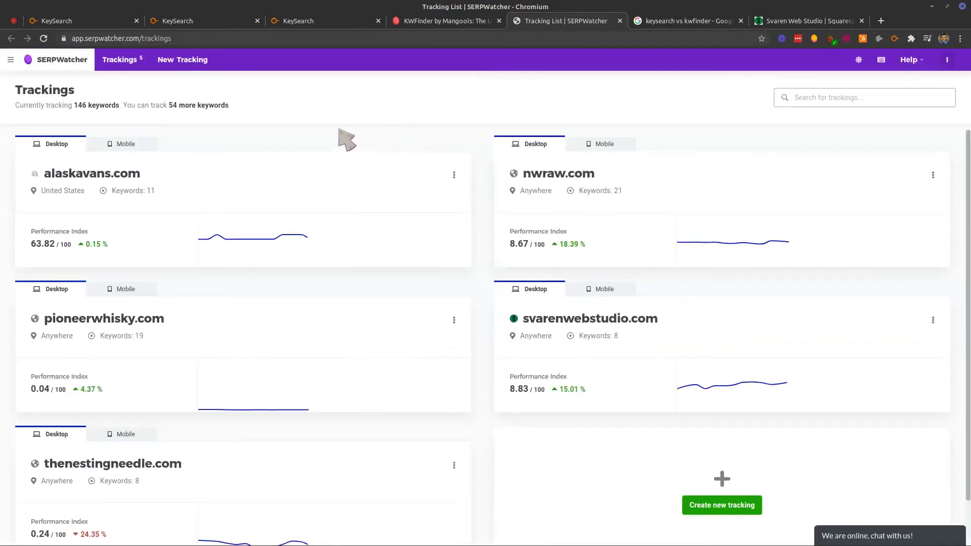
{"action": "left_click", "coordinate": [624, 319]}
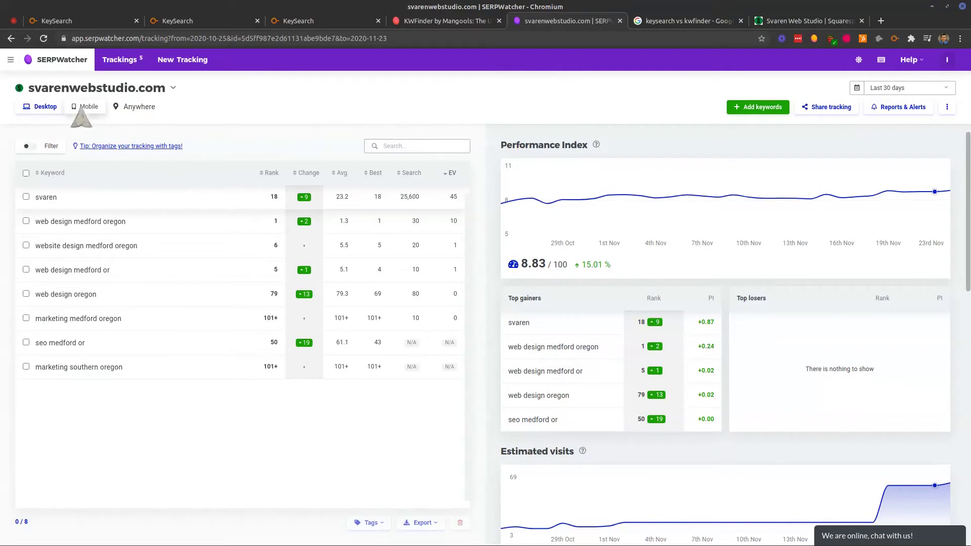
{"action": "left_click", "coordinate": [87, 107]}
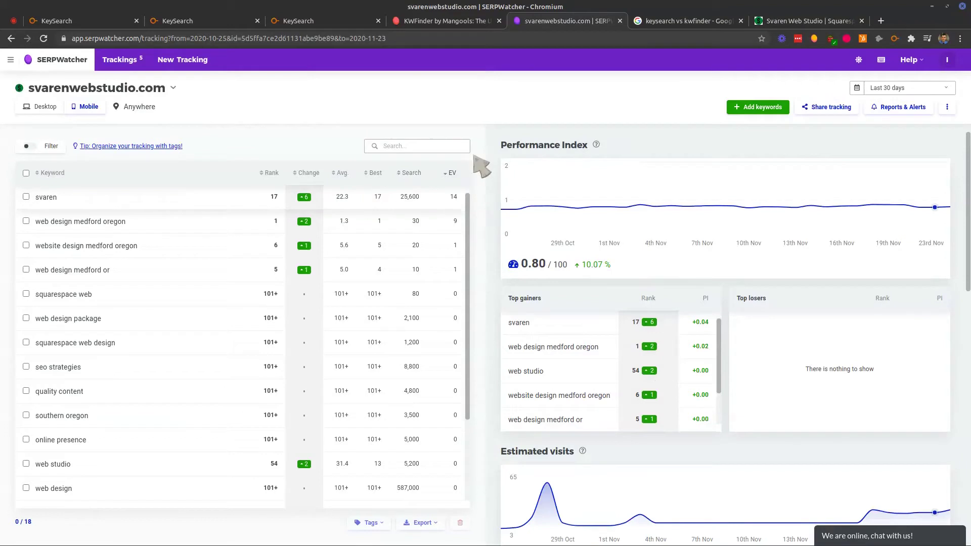
{"action": "scroll", "coordinate": [498, 253], "scroll_direction": "down", "scroll_amount": 1}
{"action": "scroll", "coordinate": [521, 351], "scroll_direction": "down", "scroll_amount": 2}
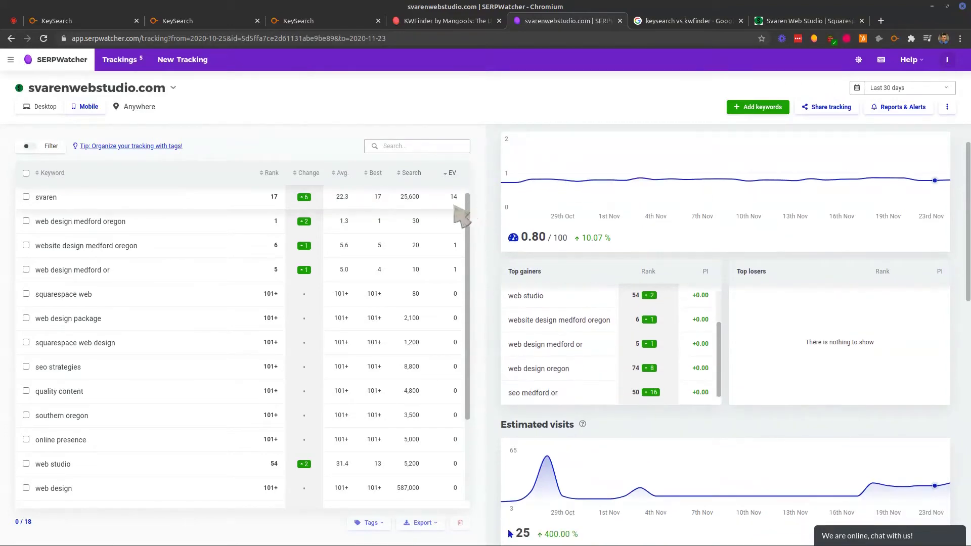
{"action": "scroll", "coordinate": [557, 193], "scroll_direction": "up", "scroll_amount": 1}
Return to svarenwebstudio.com rank tracking and browse More Tools, Competitive Analysis and Keyword Research menus.
{"action": "mouse_move", "coordinate": [401, 20]}
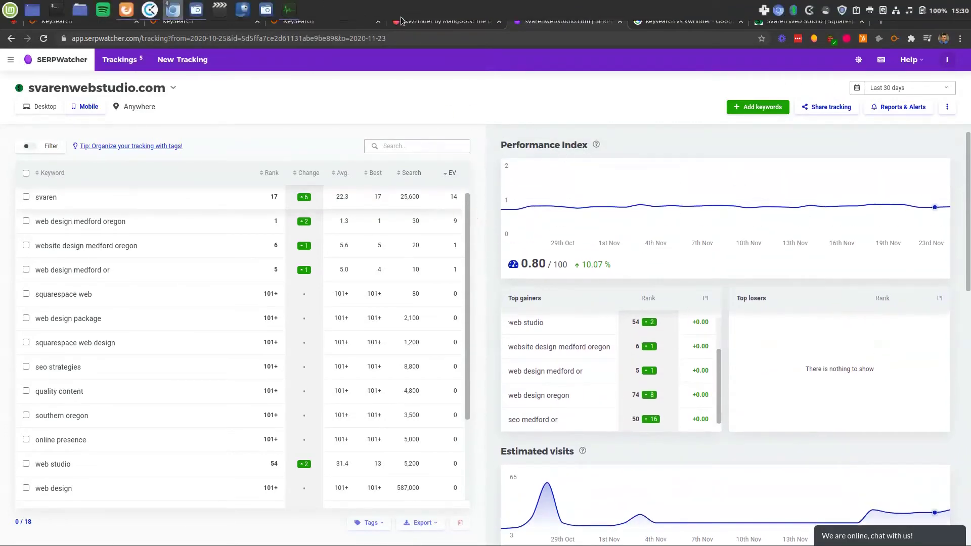
{"action": "left_click", "coordinate": [226, 23]}
{"action": "left_click", "coordinate": [86, 23]}
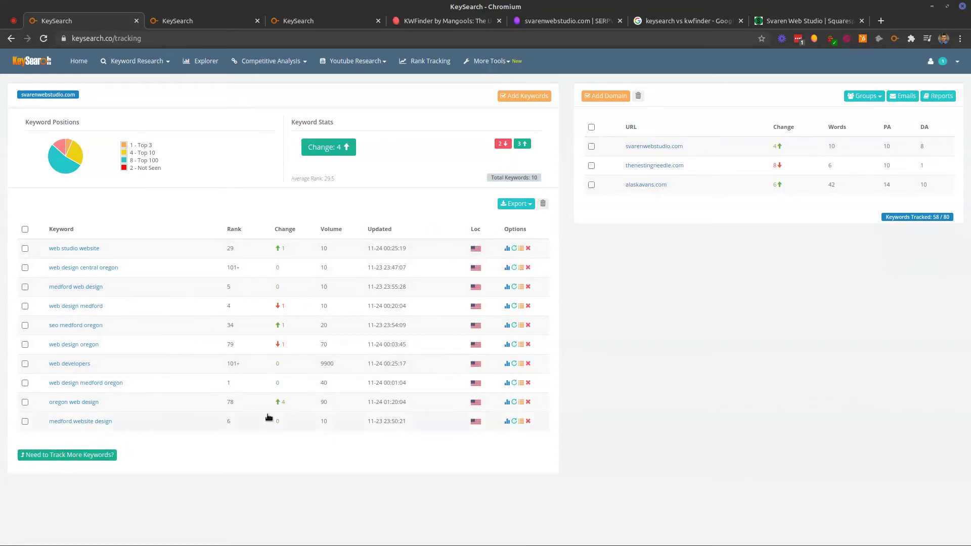
{"action": "left_click", "coordinate": [491, 61]}
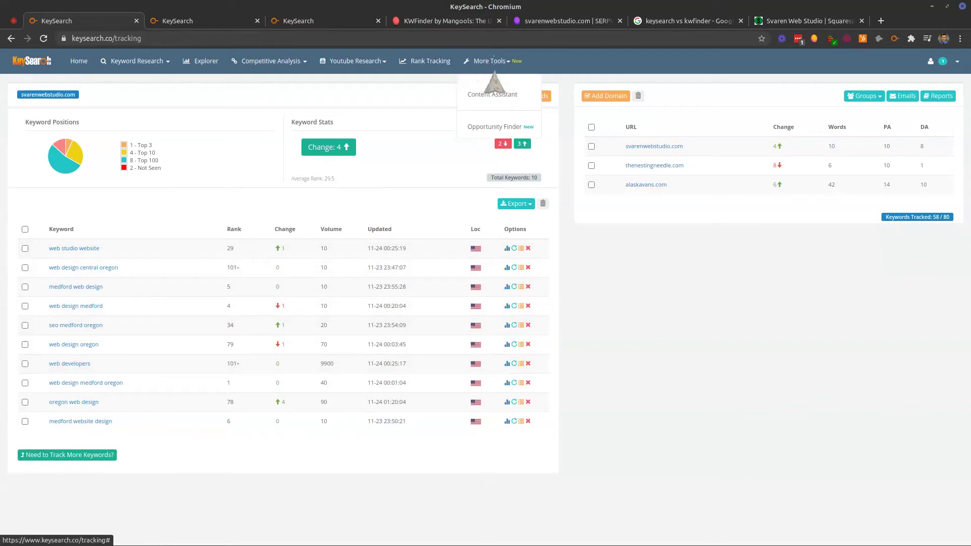
{"action": "left_click", "coordinate": [261, 62]}
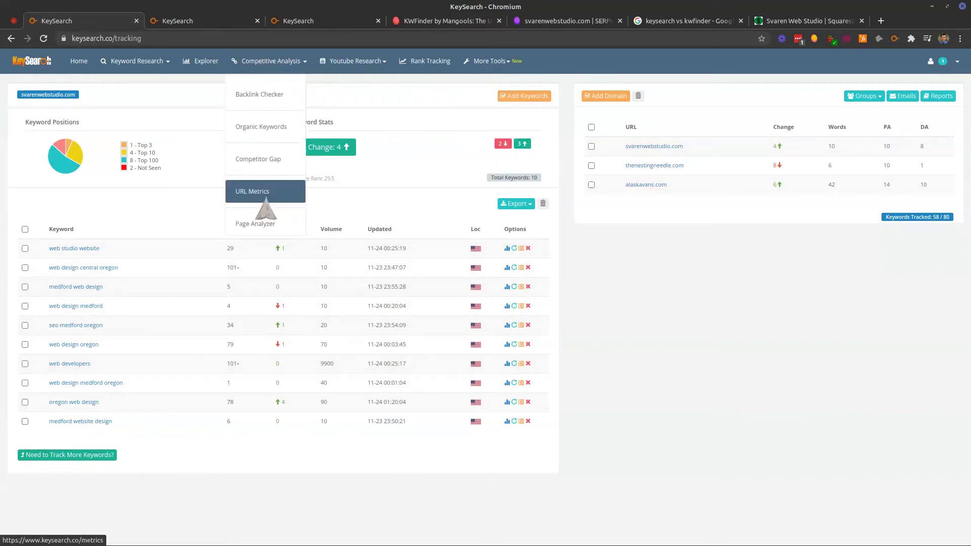
{"action": "left_click", "coordinate": [142, 66]}
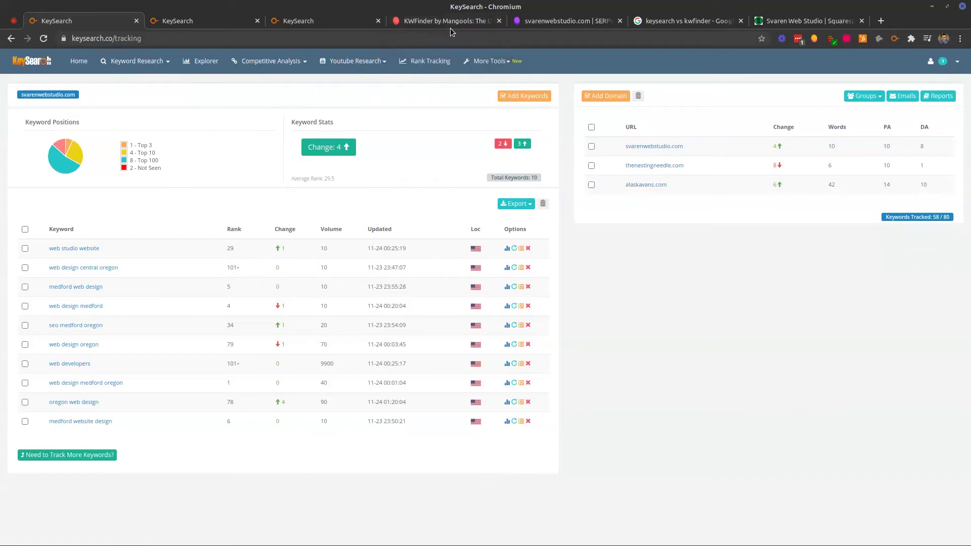
On the Svaren Web Studio site, check the Mangools extension's Keywords, Backlinks and On-page SEO tabs.
{"action": "left_click", "coordinate": [422, 21]}
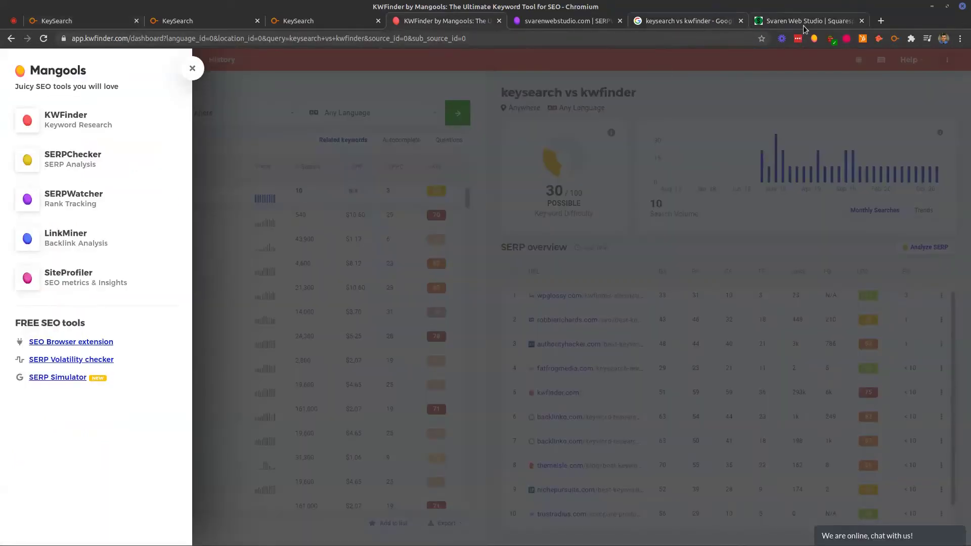
{"action": "left_click", "coordinate": [810, 21]}
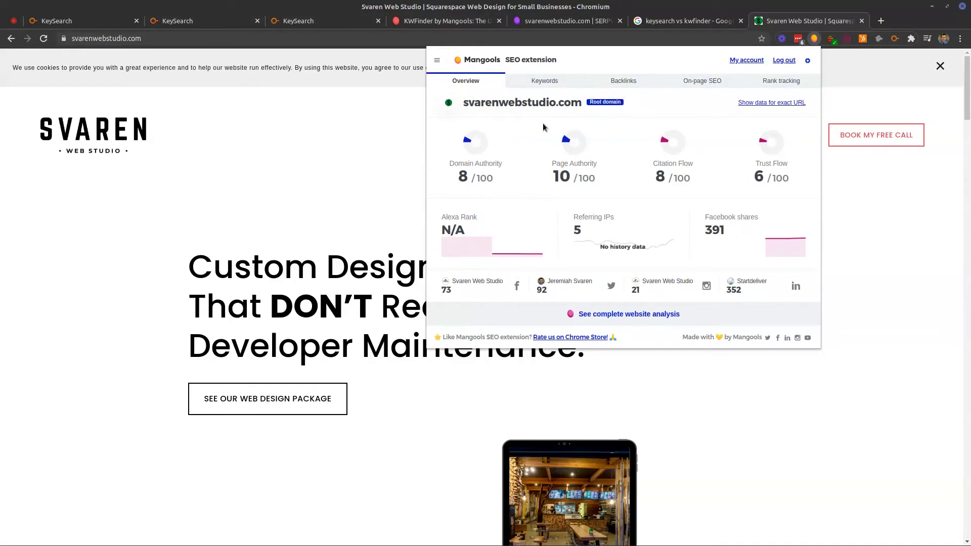
{"action": "left_click", "coordinate": [545, 83]}
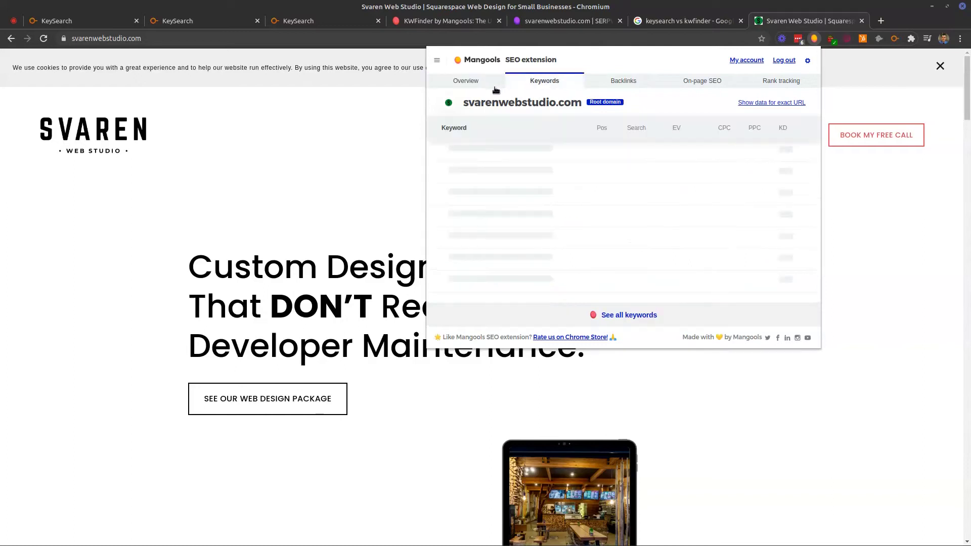
{"action": "left_click", "coordinate": [623, 81]}
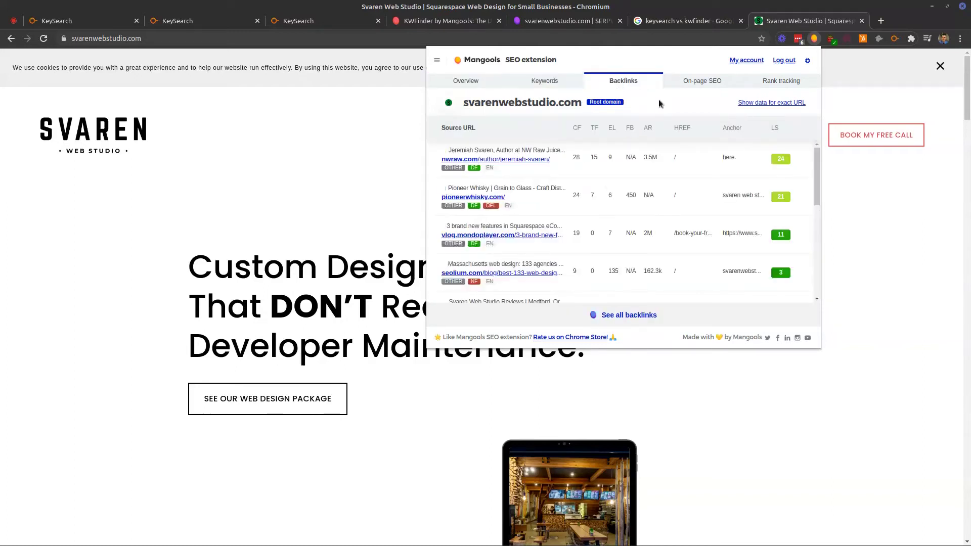
{"action": "scroll", "coordinate": [621, 192], "scroll_direction": "down", "scroll_amount": 1}
{"action": "left_click", "coordinate": [704, 81]}
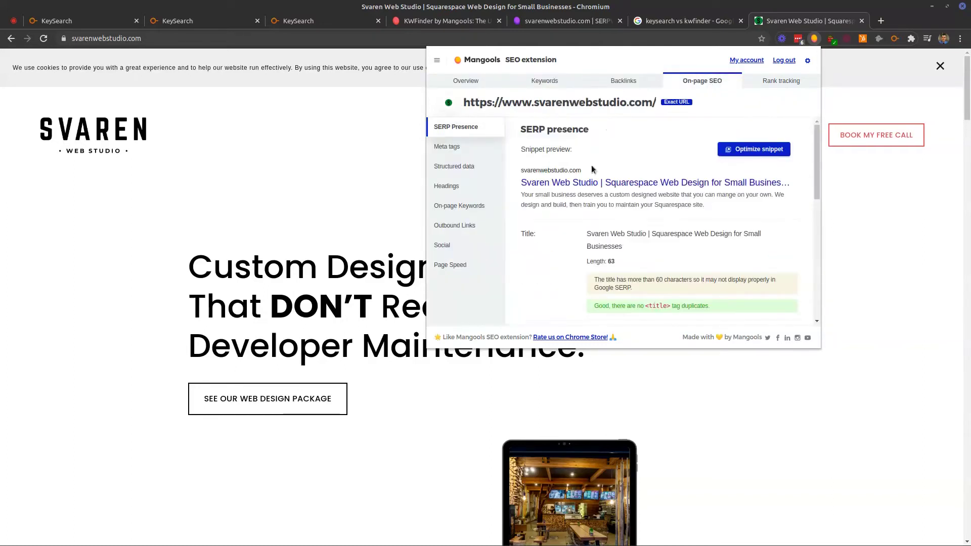
Review svarenwebstudio.com's on-page SEO: headings, meta tags, structured data, page speed and social preview.
{"action": "scroll", "coordinate": [662, 190], "scroll_direction": "down", "scroll_amount": 3}
{"action": "scroll", "coordinate": [658, 190], "scroll_direction": "down", "scroll_amount": 2}
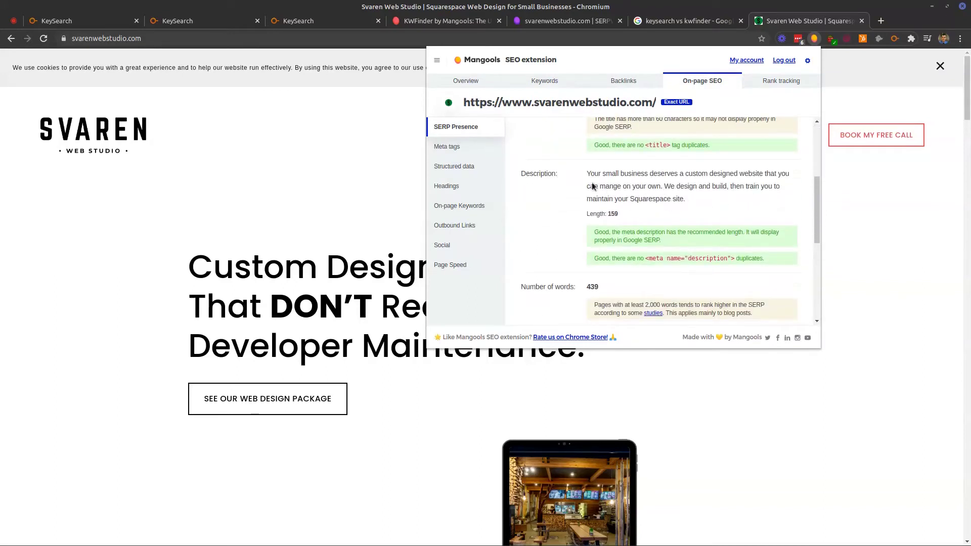
{"action": "scroll", "coordinate": [658, 221], "scroll_direction": "down", "scroll_amount": 3}
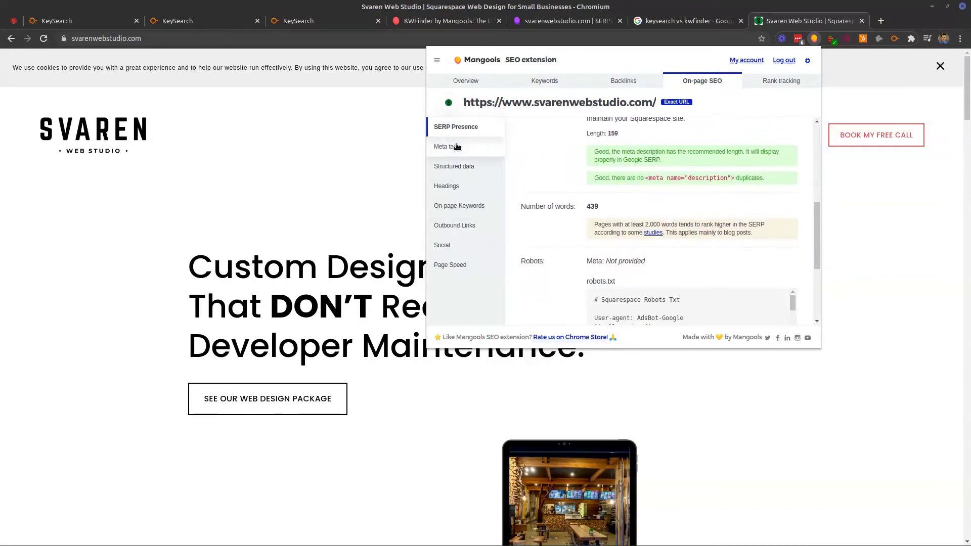
{"action": "left_click", "coordinate": [452, 186]}
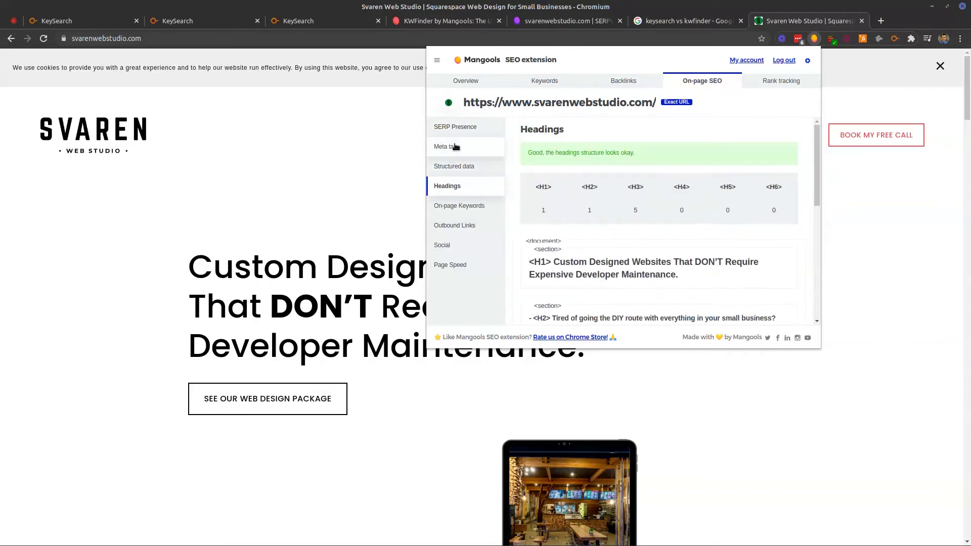
{"action": "left_click", "coordinate": [455, 148]}
{"action": "left_click", "coordinate": [455, 168]}
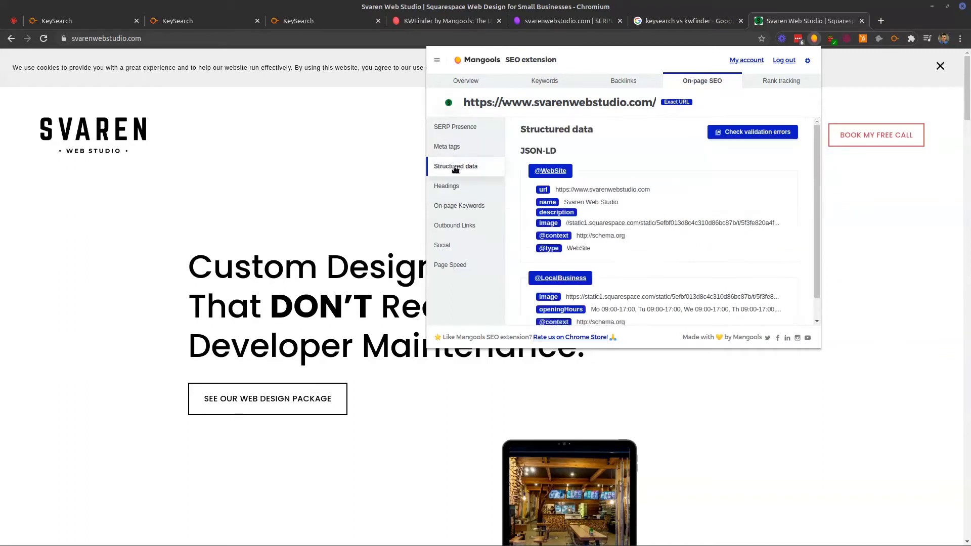
{"action": "left_click", "coordinate": [472, 266]}
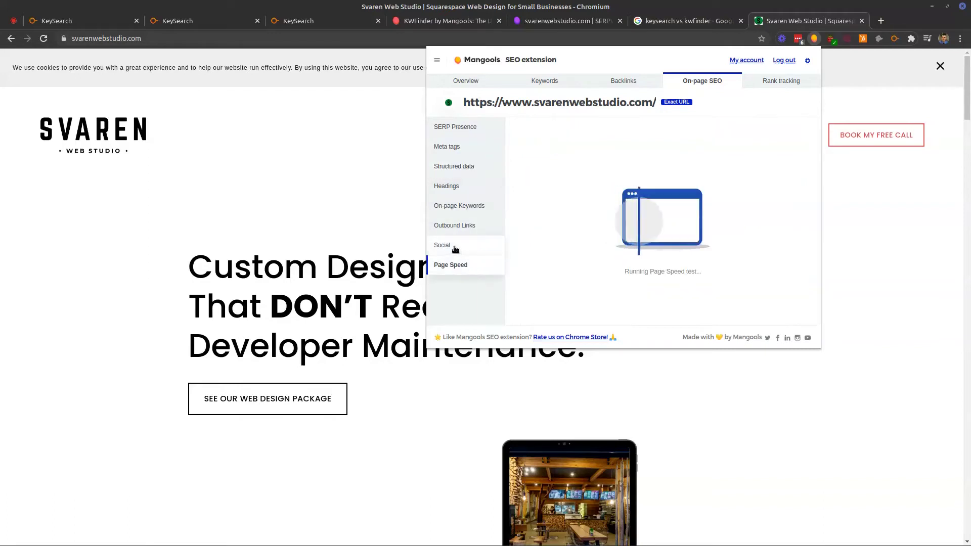
{"action": "left_click", "coordinate": [455, 245]}
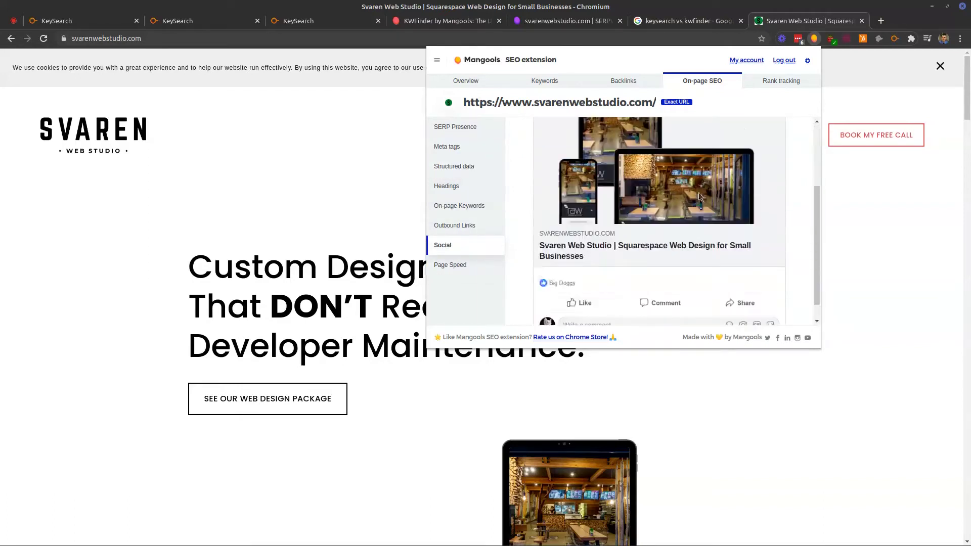
Check its rank tracking and ranking keywords, return to the authority overview, and close the extension.
{"action": "left_click", "coordinate": [788, 86]}
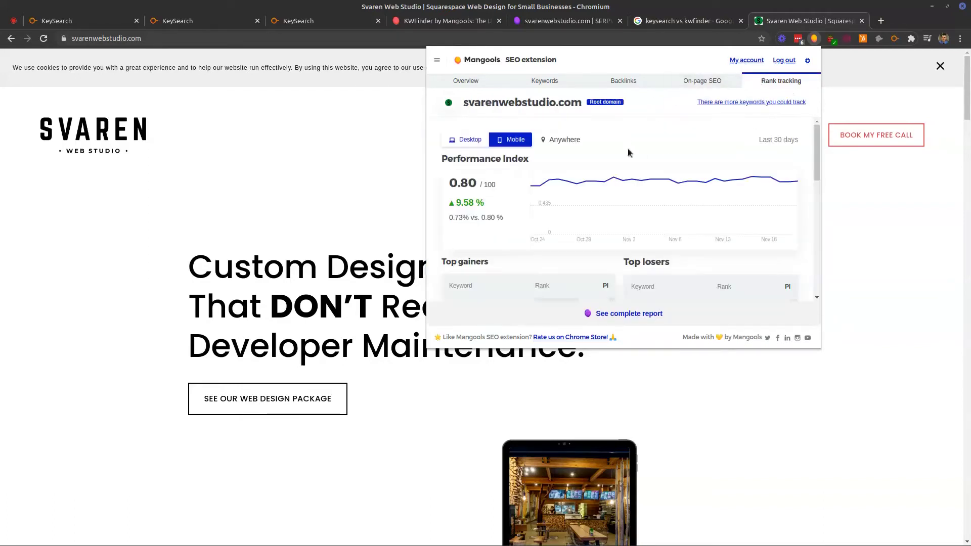
{"action": "scroll", "coordinate": [686, 143], "scroll_direction": "down", "scroll_amount": 3}
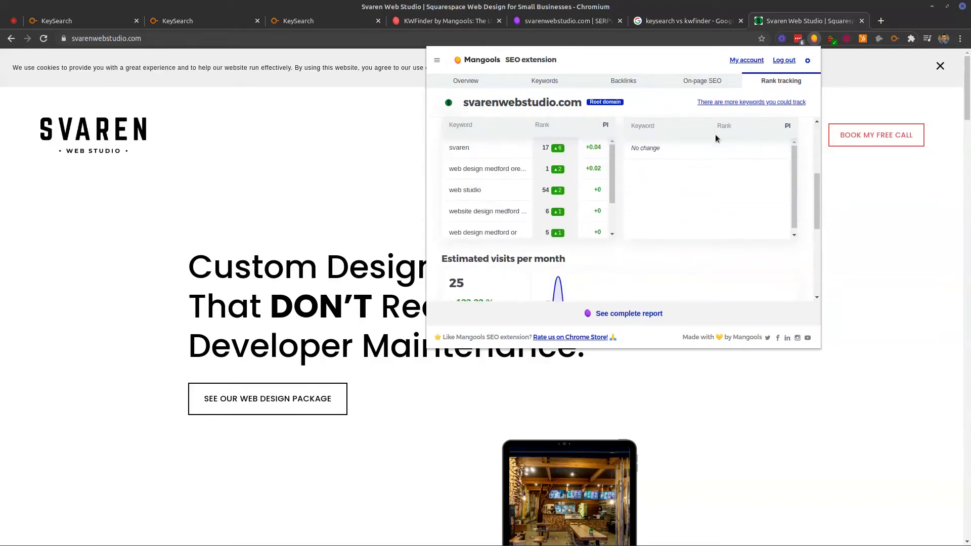
{"action": "scroll", "coordinate": [630, 172], "scroll_direction": "down", "scroll_amount": 5}
{"action": "scroll", "coordinate": [668, 146], "scroll_direction": "up", "scroll_amount": 2}
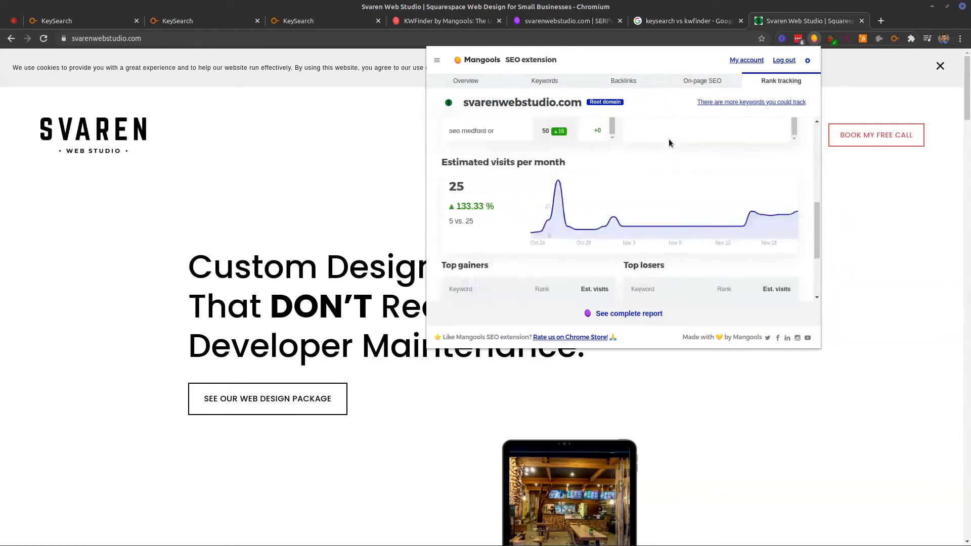
{"action": "scroll", "coordinate": [670, 134], "scroll_direction": "up", "scroll_amount": 4}
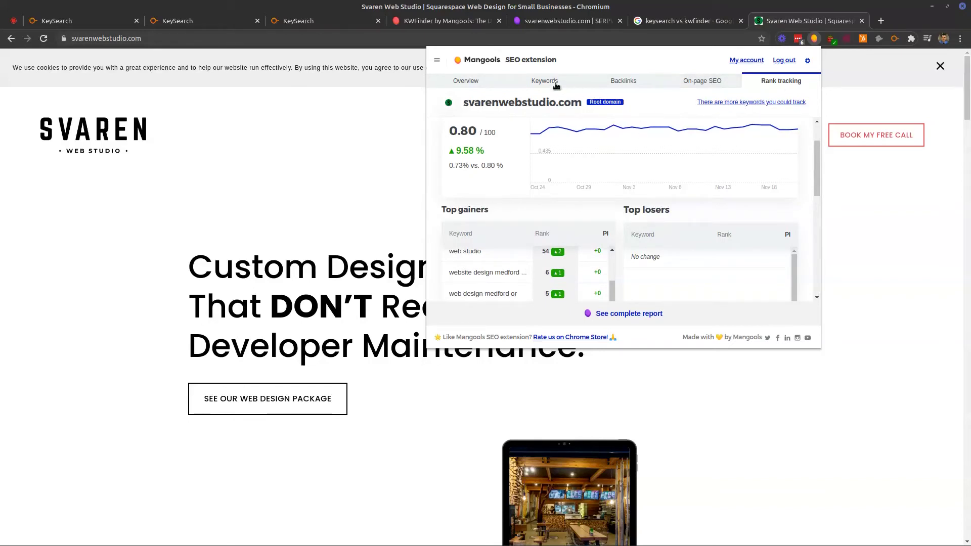
{"action": "left_click", "coordinate": [540, 83]}
{"action": "left_click", "coordinate": [478, 82]}
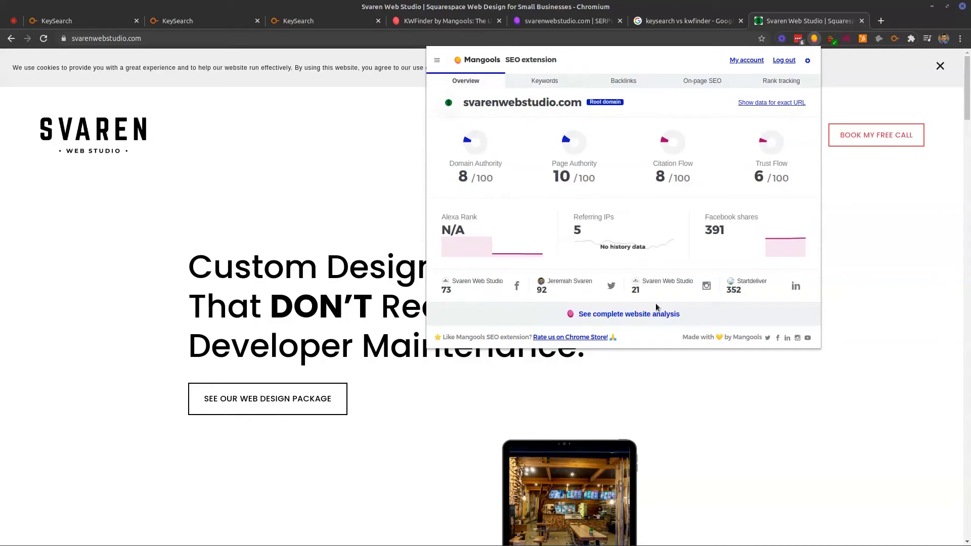
{"action": "left_click", "coordinate": [815, 39]}
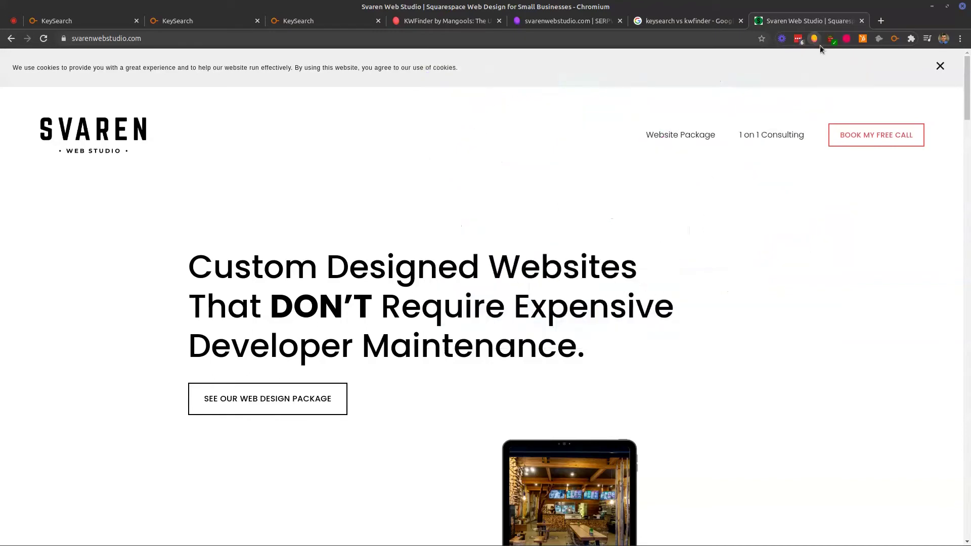
From the keysearch vs kwfinder results, glance at '10 Best Keyword Research Tools', return, and check Fat Frog Media in Mangools.
{"action": "left_click", "coordinate": [672, 23]}
{"action": "scroll", "coordinate": [499, 330], "scroll_direction": "down", "scroll_amount": 5}
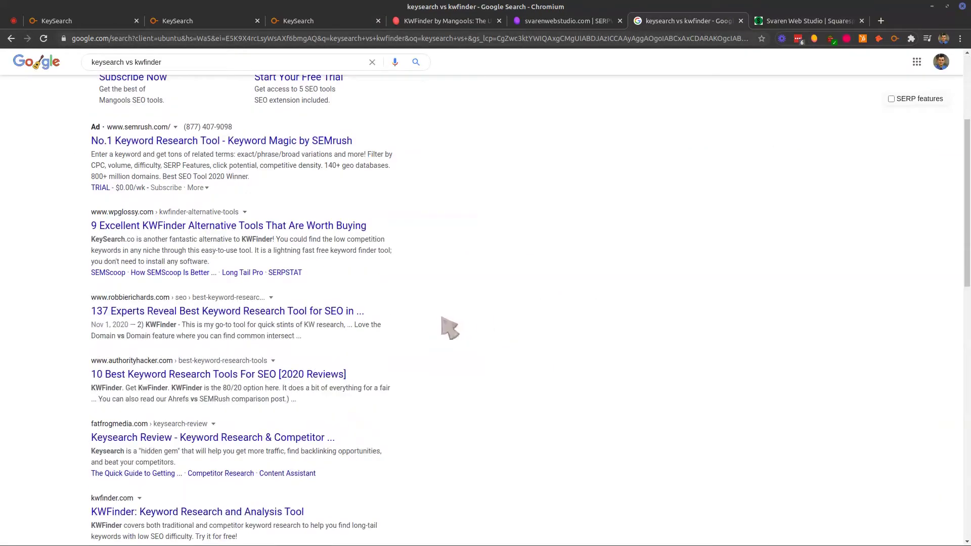
{"action": "left_click", "coordinate": [304, 375]}
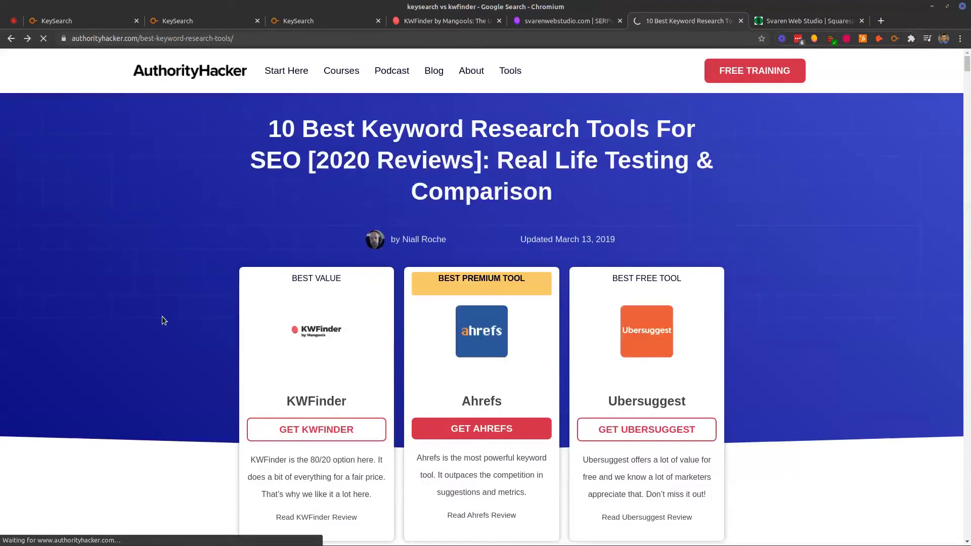
{"action": "key", "text": "alt+Left"}
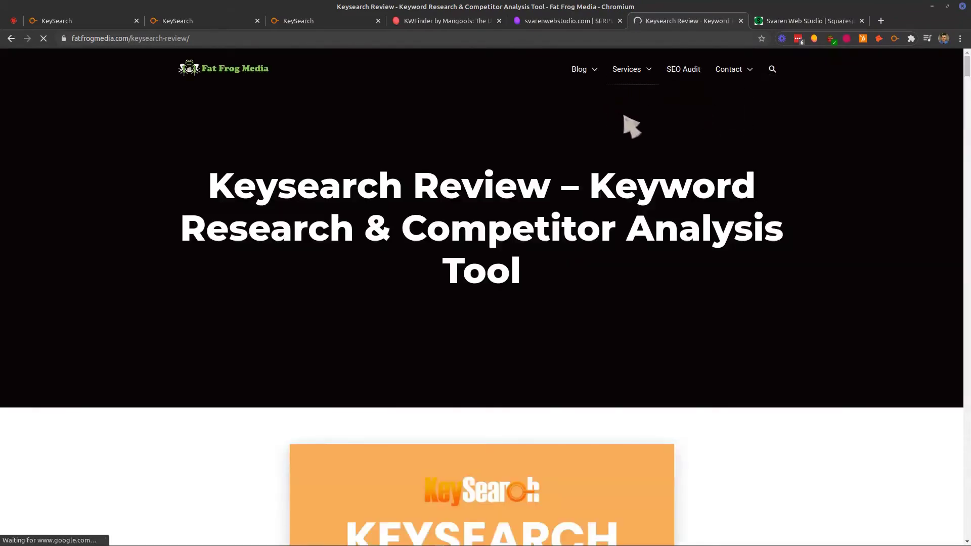
{"action": "left_click", "coordinate": [815, 39]}
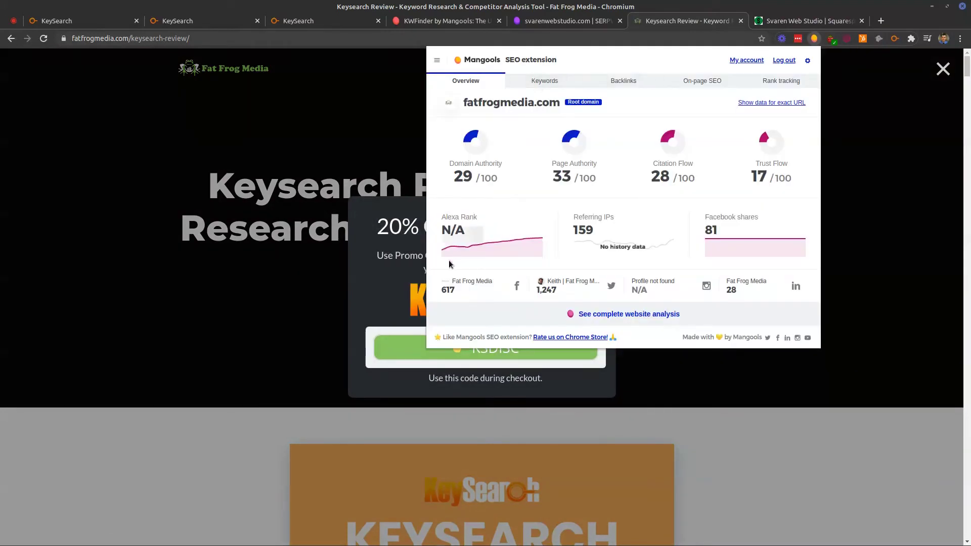
Review fatfrogmedia.com's ranking keywords, the exact article URL's keyword data, and its backlinks.
{"action": "scroll", "coordinate": [323, 283], "scroll_direction": "down", "scroll_amount": 5}
{"action": "scroll", "coordinate": [329, 283], "scroll_direction": "up", "scroll_amount": 2}
{"action": "scroll", "coordinate": [324, 276], "scroll_direction": "up", "scroll_amount": 3}
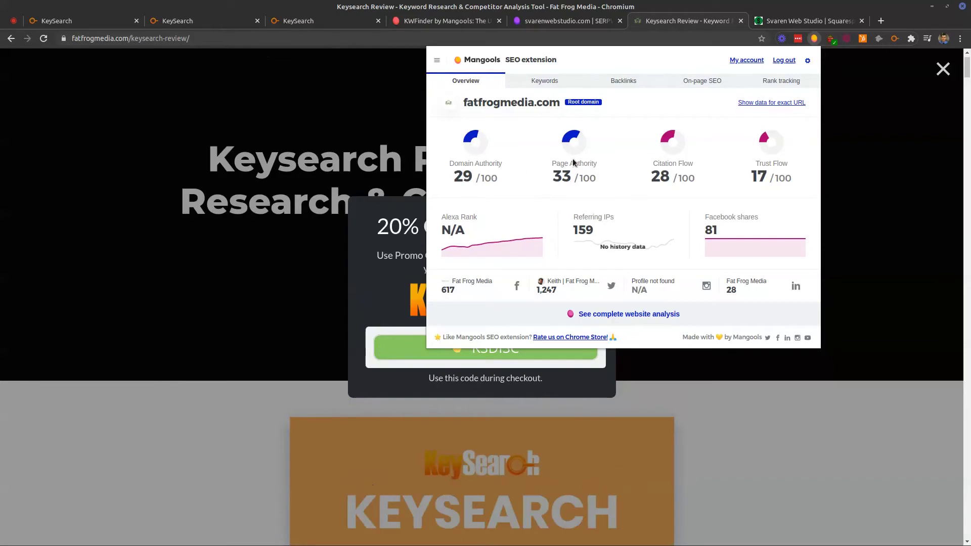
{"action": "left_click", "coordinate": [536, 83]}
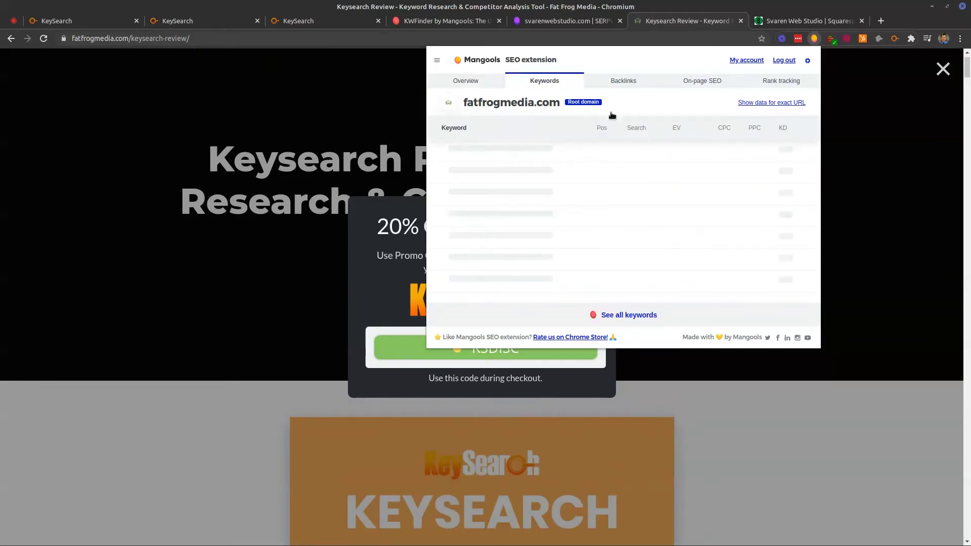
{"action": "scroll", "coordinate": [574, 177], "scroll_direction": "down", "scroll_amount": 10}
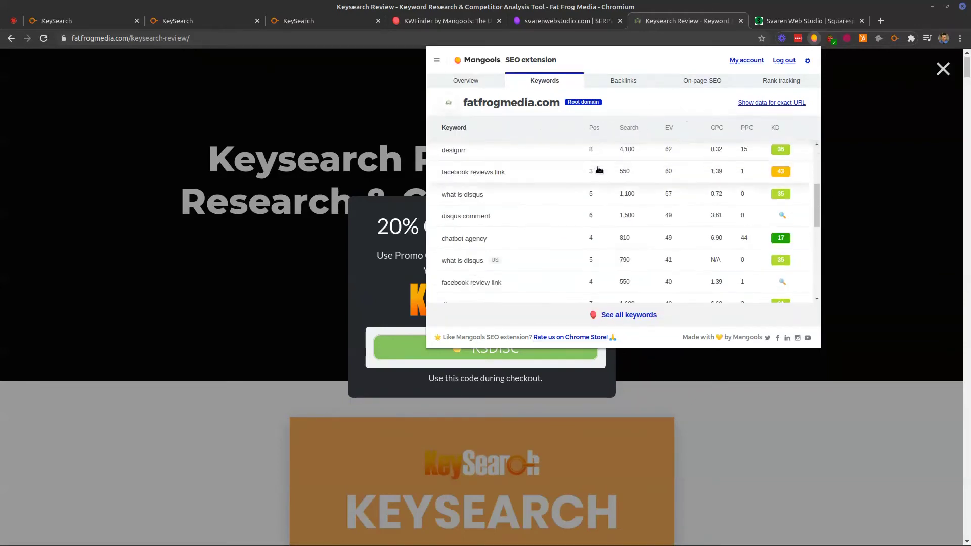
{"action": "scroll", "coordinate": [578, 204], "scroll_direction": "up", "scroll_amount": 5}
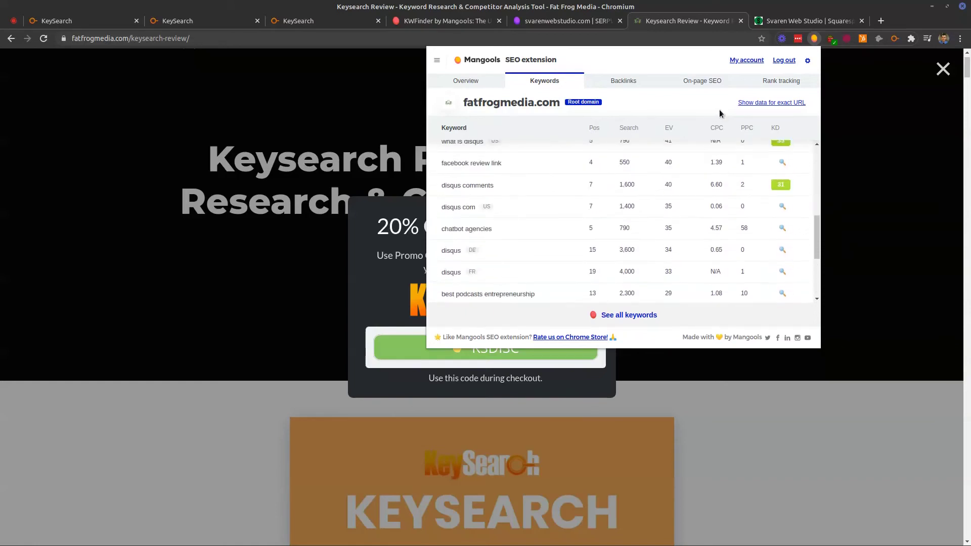
{"action": "left_click", "coordinate": [775, 104]}
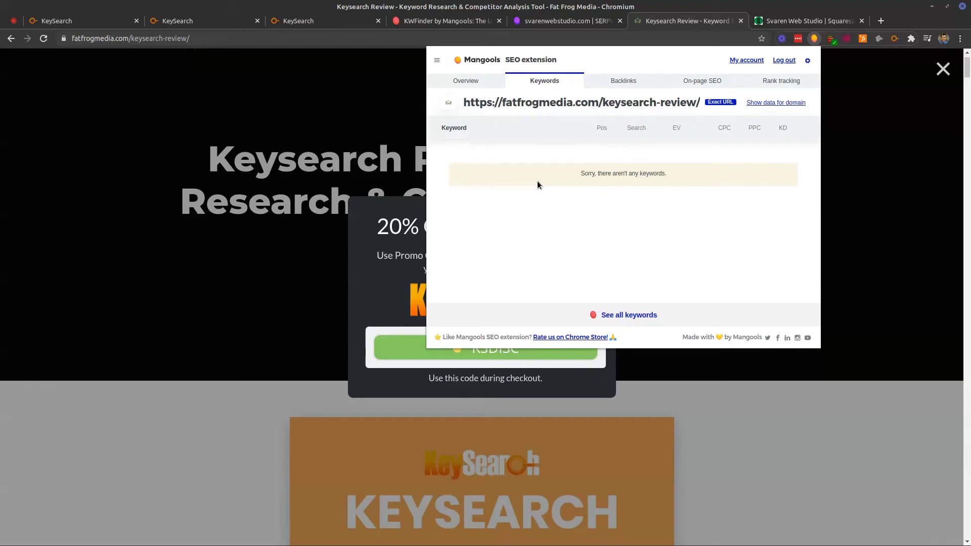
{"action": "left_click", "coordinate": [624, 81]}
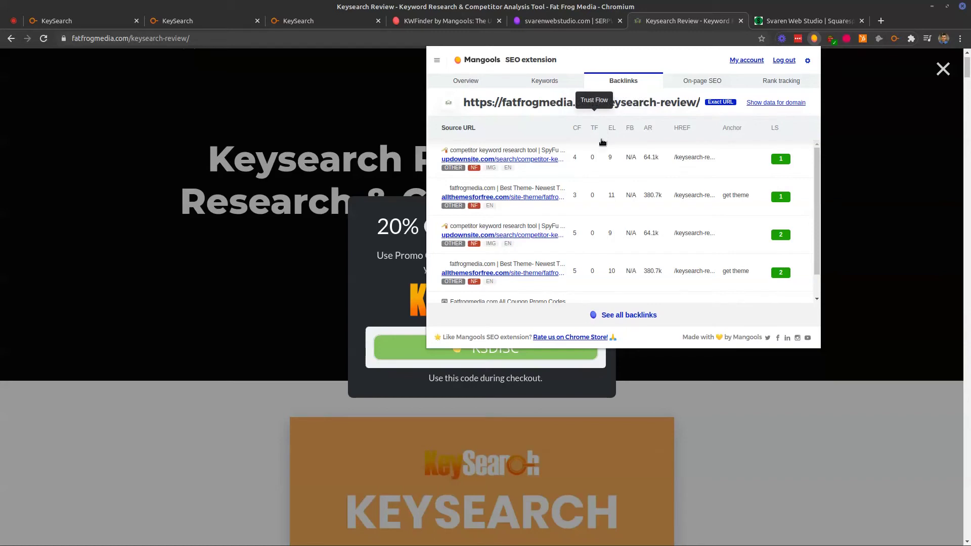
Check the Keysearch Review article's on-page SEO, including its meta tags.
{"action": "scroll", "coordinate": [622, 182], "scroll_direction": "down", "scroll_amount": 1}
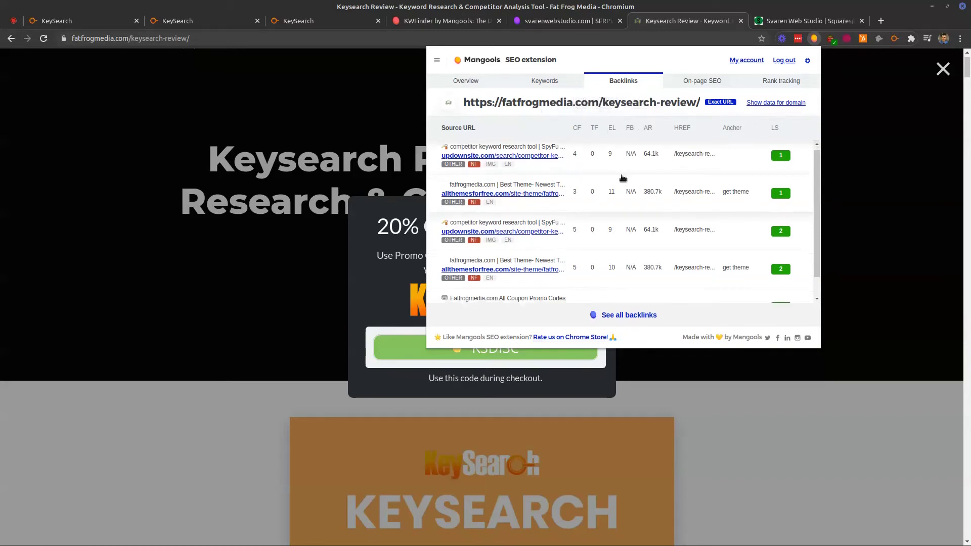
{"action": "left_click", "coordinate": [702, 82]}
{"action": "scroll", "coordinate": [650, 189], "scroll_direction": "down", "scroll_amount": 2}
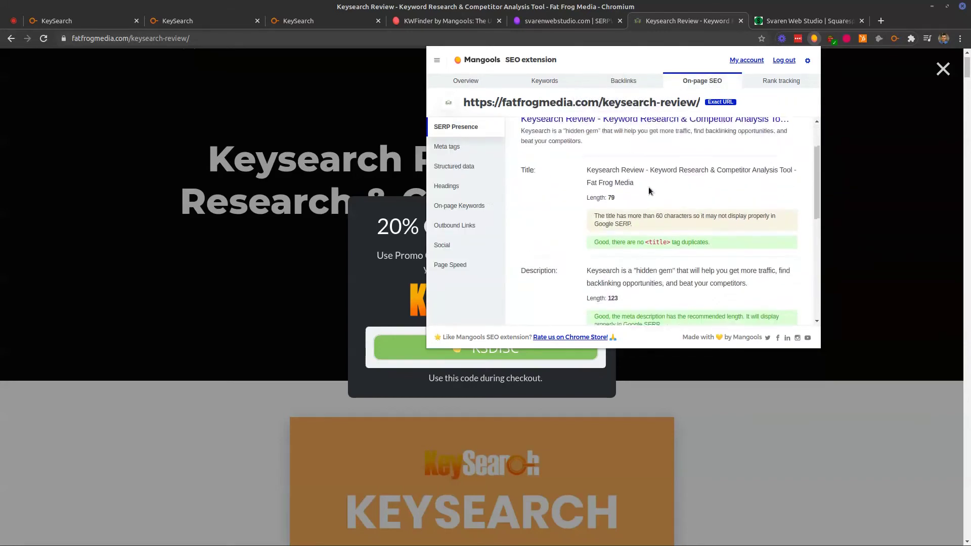
{"action": "scroll", "coordinate": [650, 190], "scroll_direction": "down", "scroll_amount": 4}
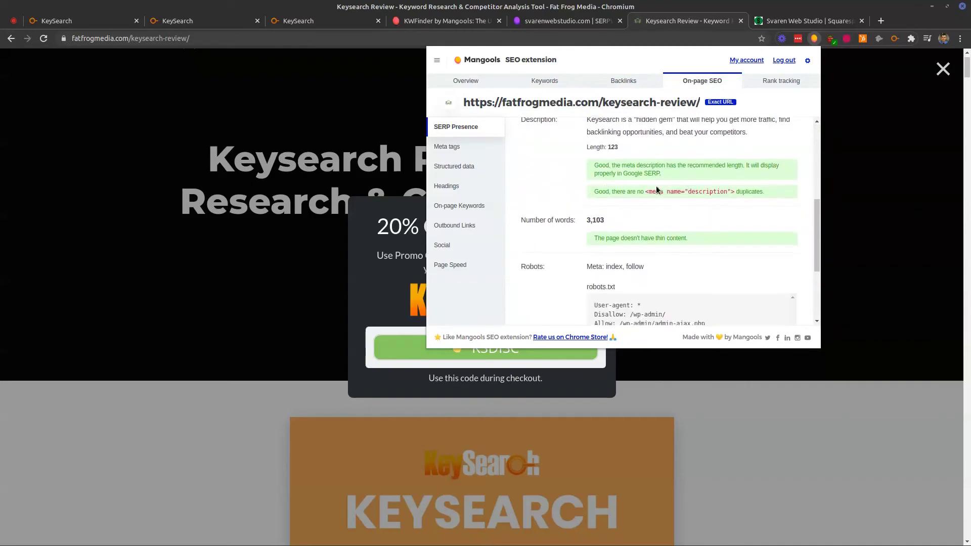
{"action": "scroll", "coordinate": [657, 190], "scroll_direction": "down", "scroll_amount": 3}
{"action": "left_click", "coordinate": [453, 148]}
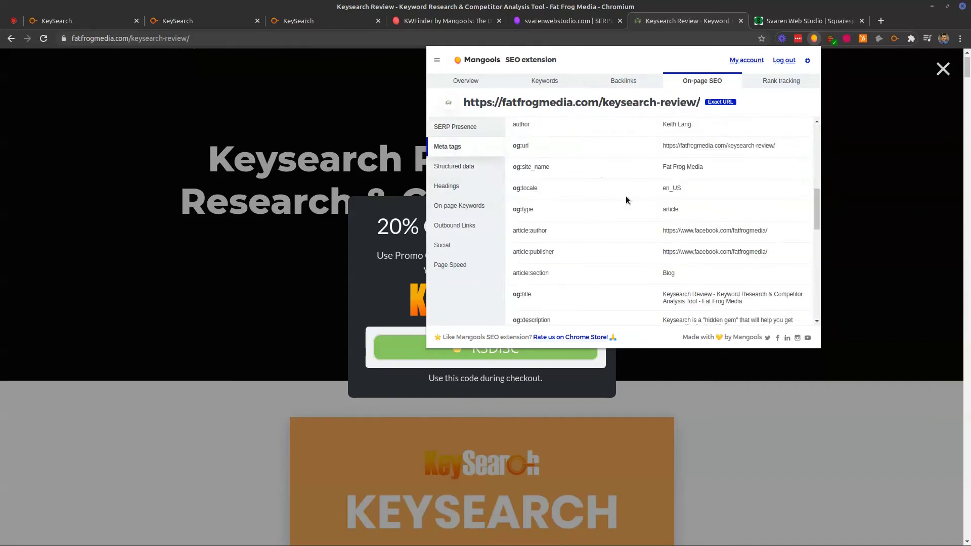
{"action": "scroll", "coordinate": [776, 154], "scroll_direction": "down", "scroll_amount": 4}
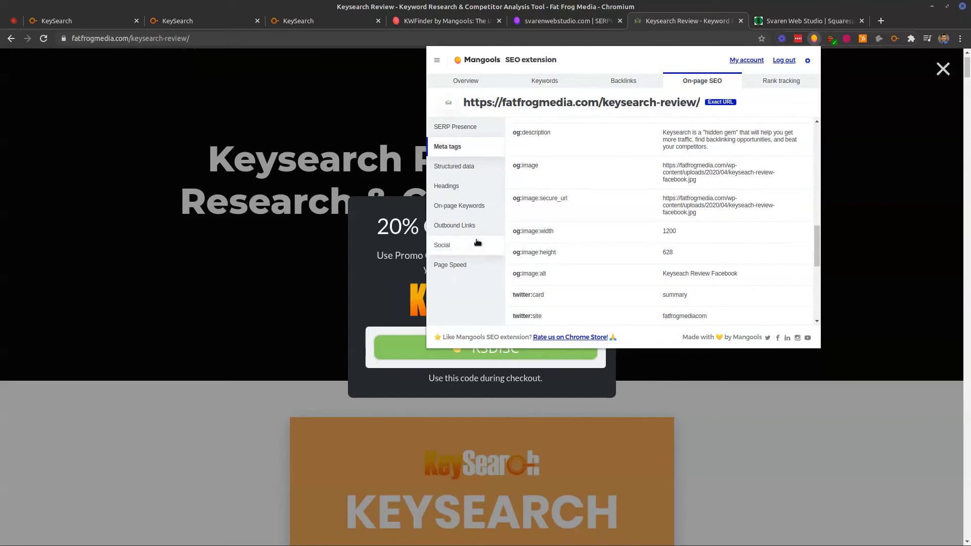
View fatfrogmedia.com rank tracking and authority overview, then dismiss the extension and promo pop-up.
{"action": "left_click", "coordinate": [783, 81]}
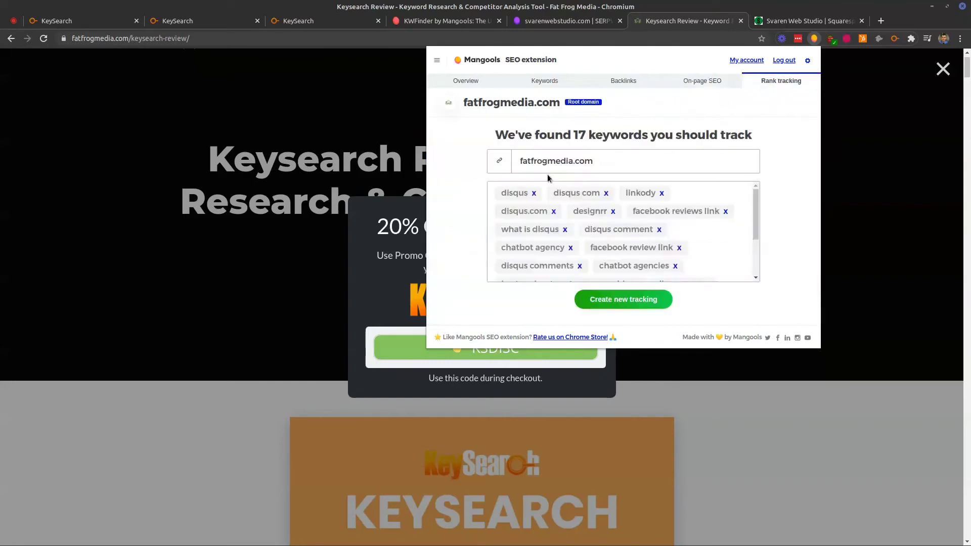
{"action": "scroll", "coordinate": [549, 223], "scroll_direction": "down", "scroll_amount": 2}
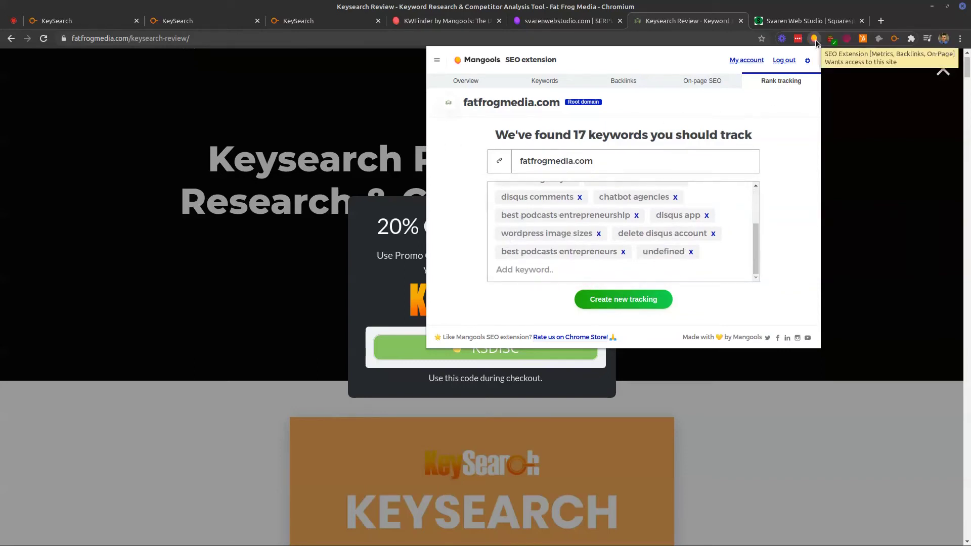
{"action": "left_click", "coordinate": [464, 80]}
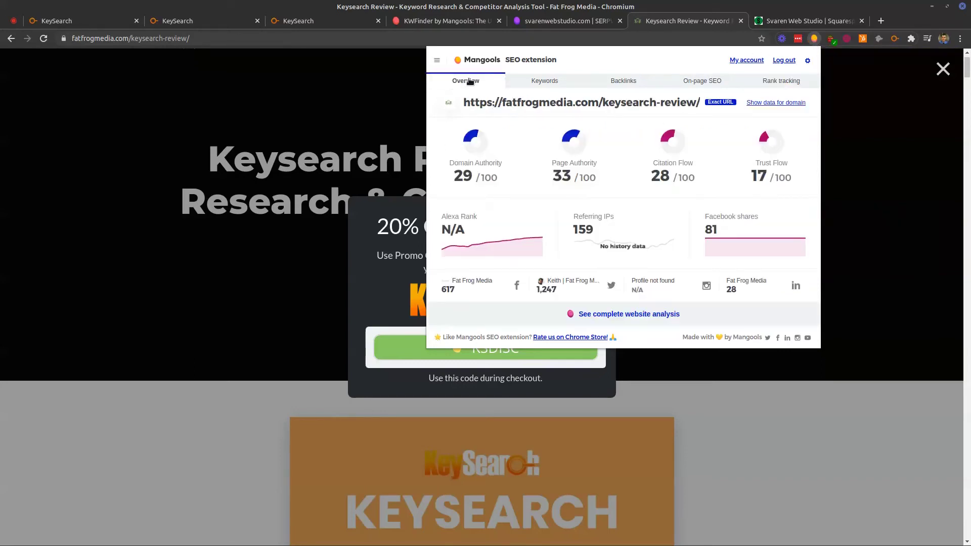
{"action": "left_click", "coordinate": [816, 41]}
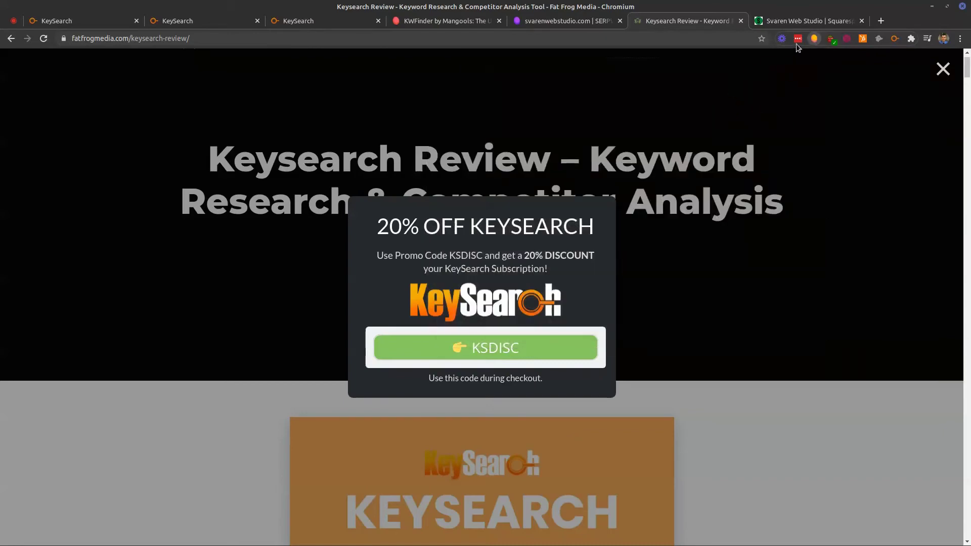
{"action": "left_click", "coordinate": [815, 41]}
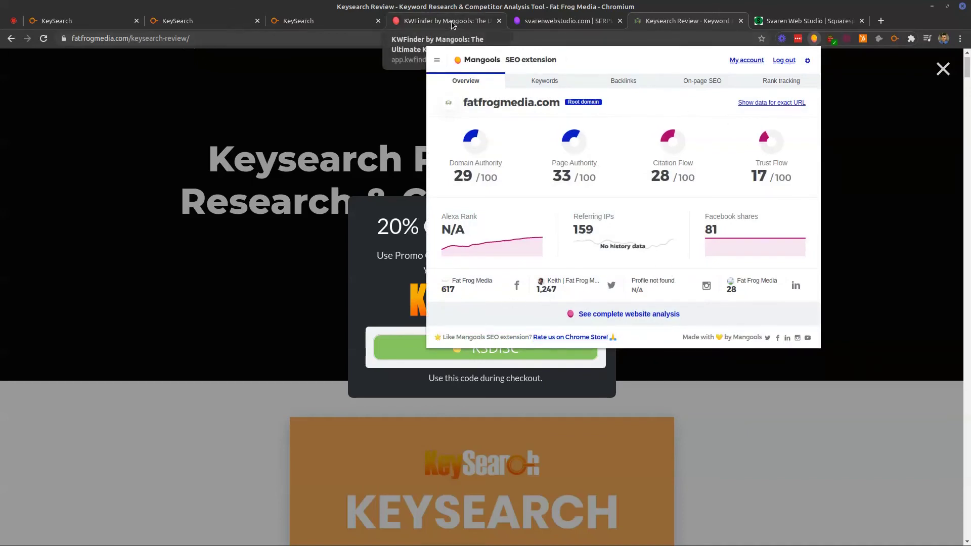
{"action": "key", "text": "Escape"}
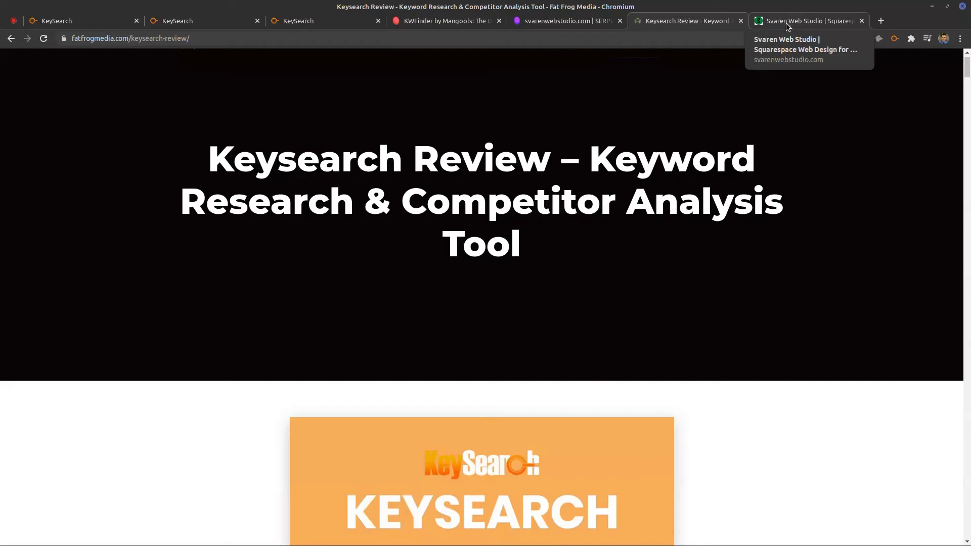
In a new tab, load google.com and search for 'keysearch vs kwfinder'.
{"action": "left_click", "coordinate": [882, 24]}
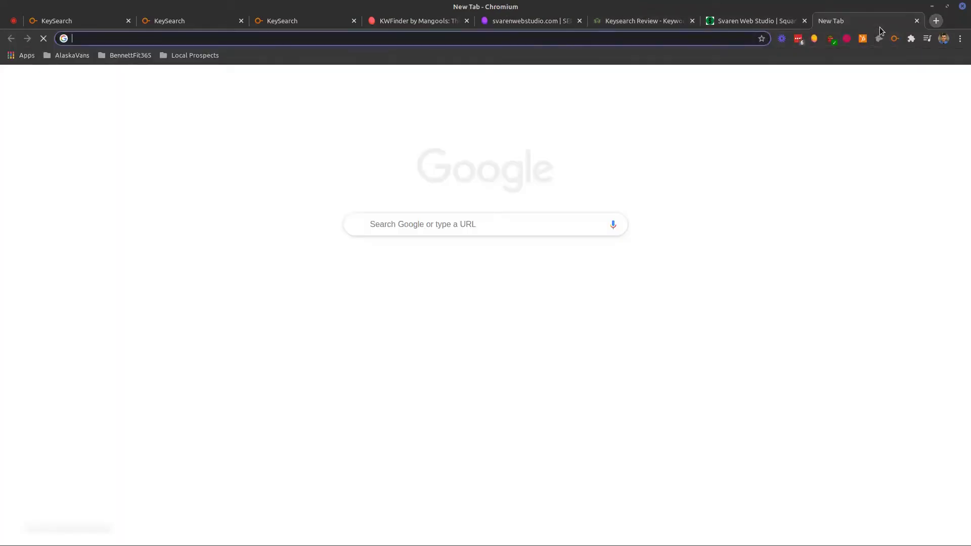
{"action": "type", "text": "go"}
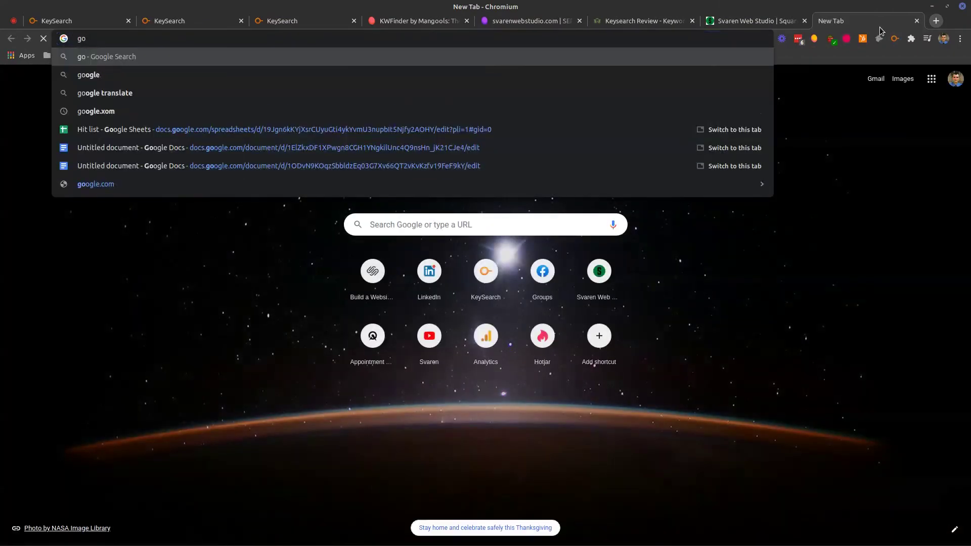
{"action": "key", "text": "Down"}
{"action": "type", "text": ".com"}
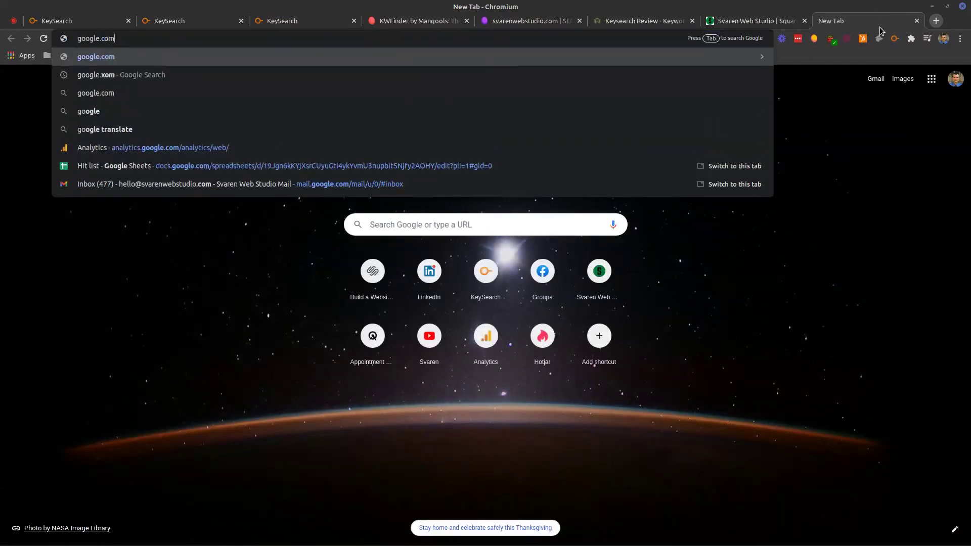
{"action": "key", "text": "Return"}
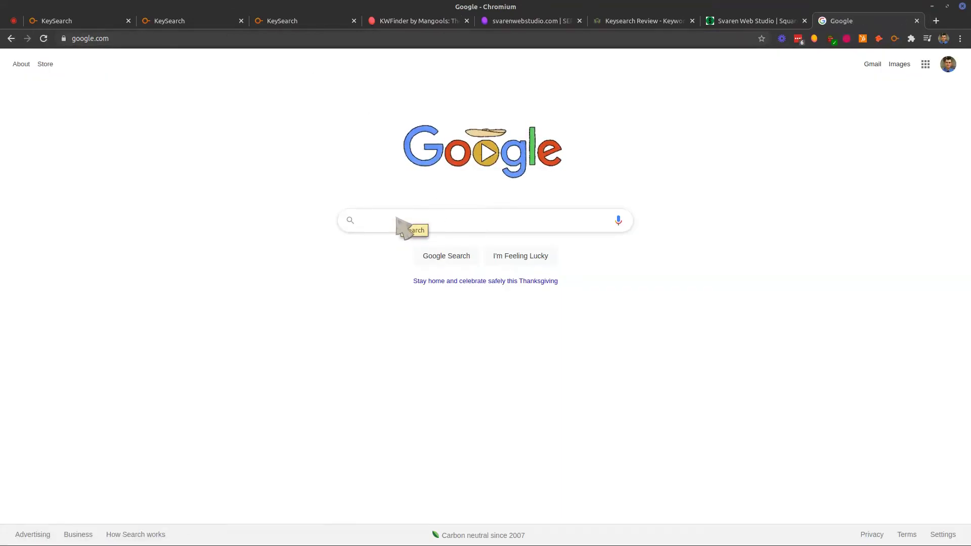
{"action": "type", "text": "keys"}
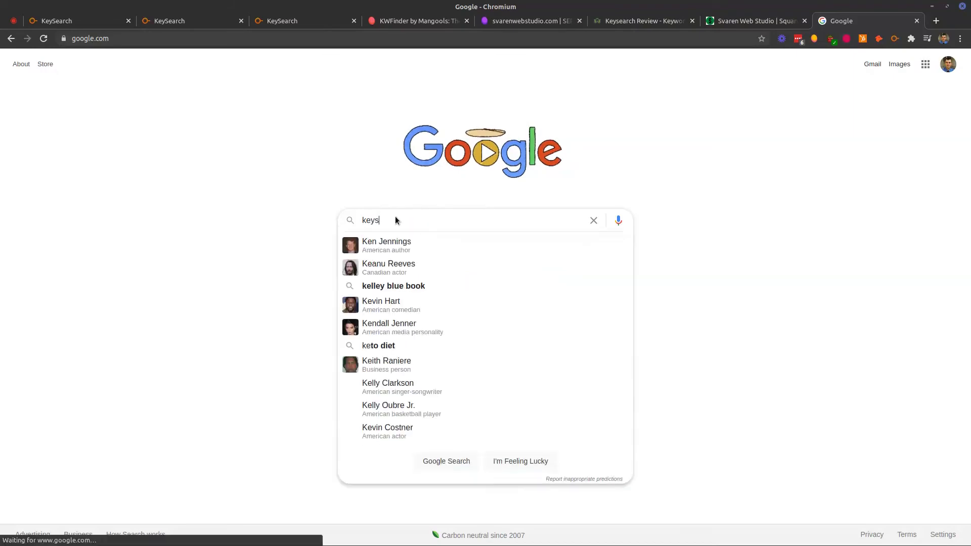
{"action": "type", "text": "earch v"}
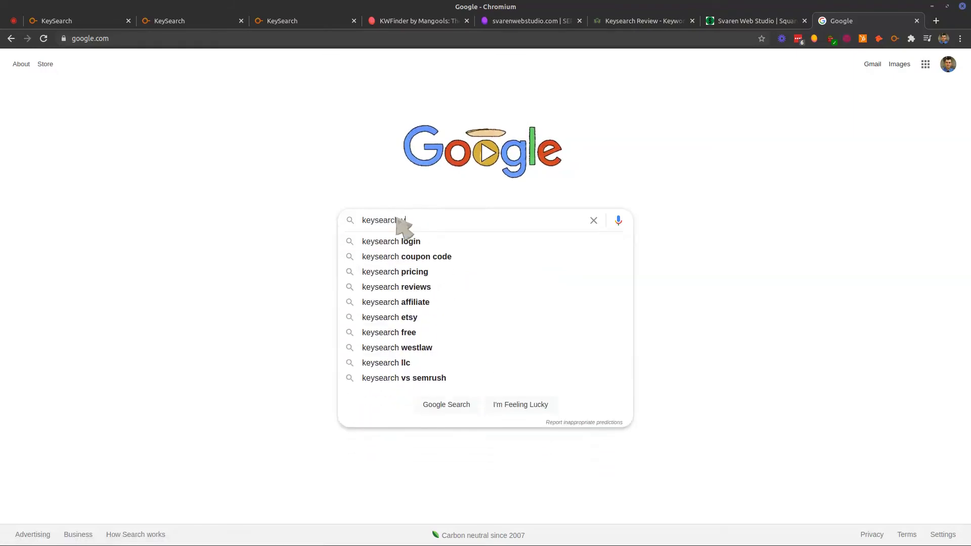
{"action": "type", "text": "s kwfinder"}
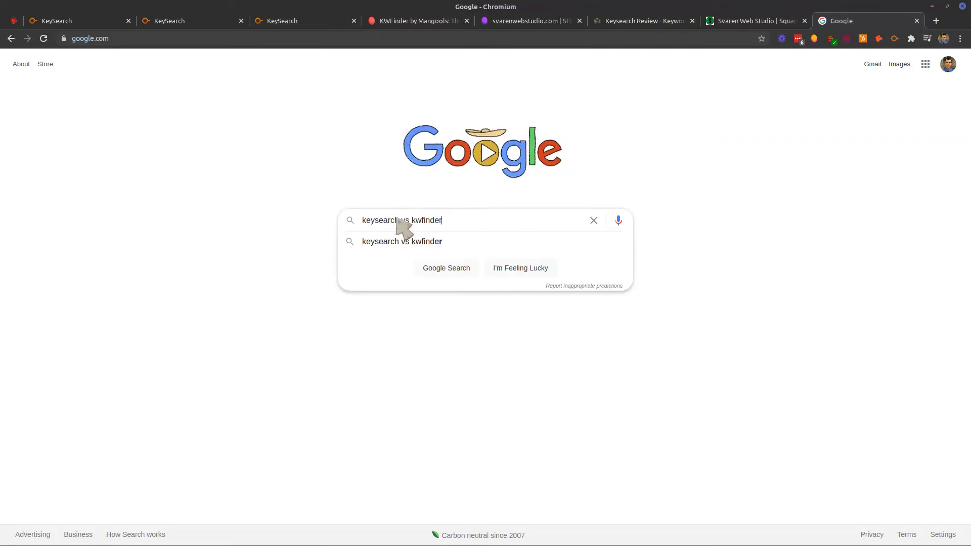
{"action": "key", "text": "Return"}
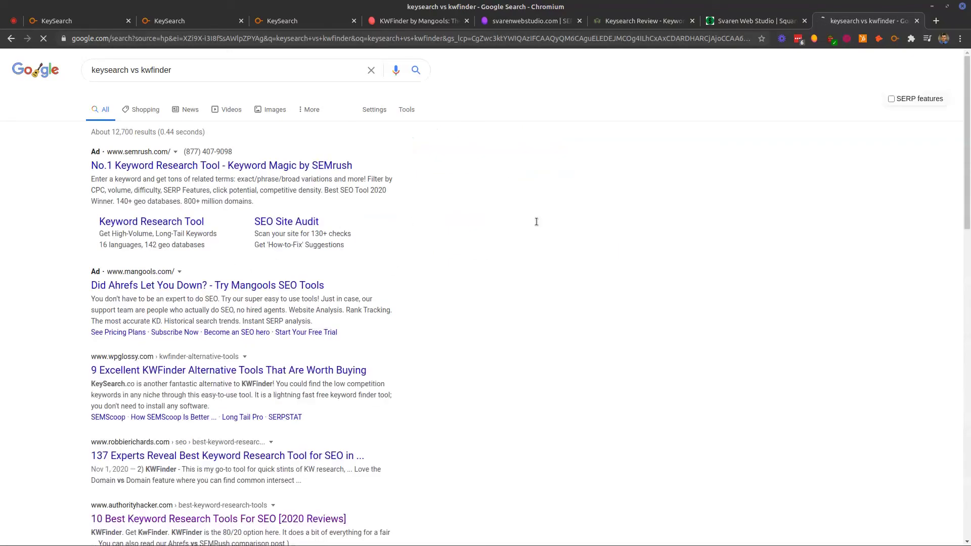
Run the KeySearch extension's competition check on these results, reloading and retrying once.
{"action": "left_click", "coordinate": [894, 41]}
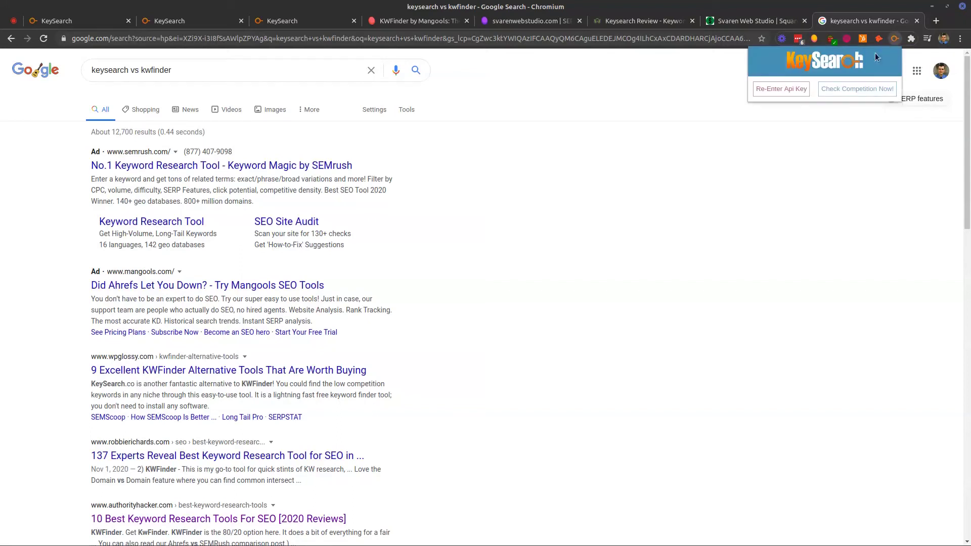
{"action": "left_click", "coordinate": [847, 90]}
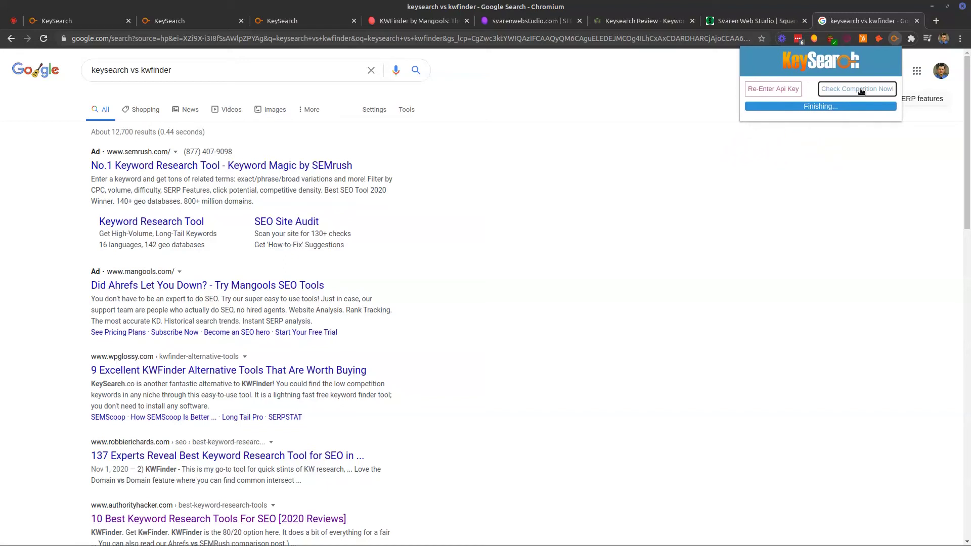
{"action": "left_click", "coordinate": [811, 103]}
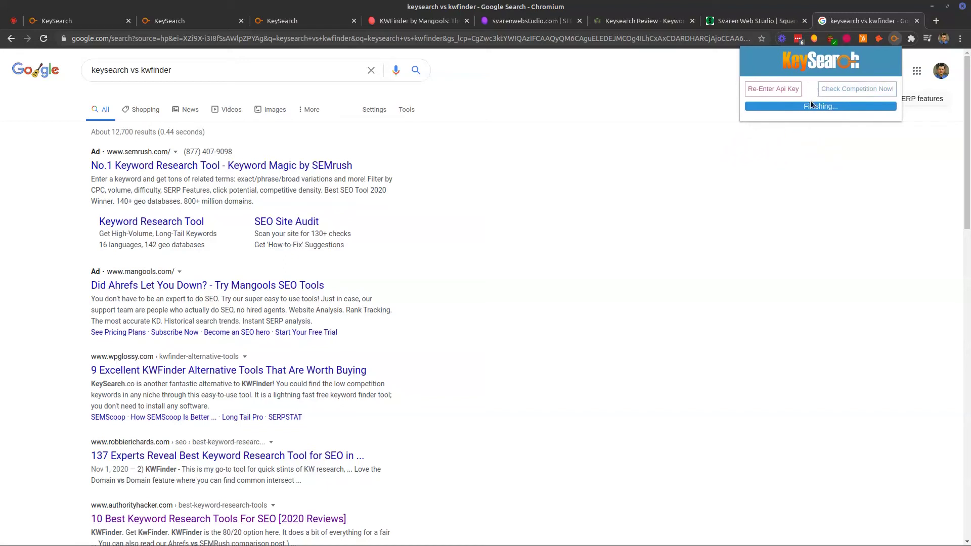
{"action": "left_click", "coordinate": [849, 90]}
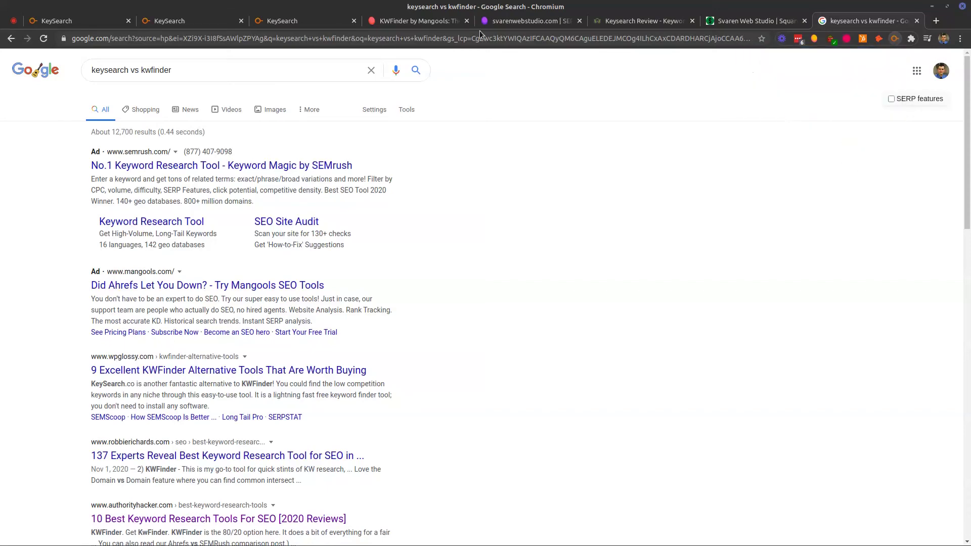
{"action": "left_click", "coordinate": [44, 45]}
{"action": "left_click", "coordinate": [44, 45]}
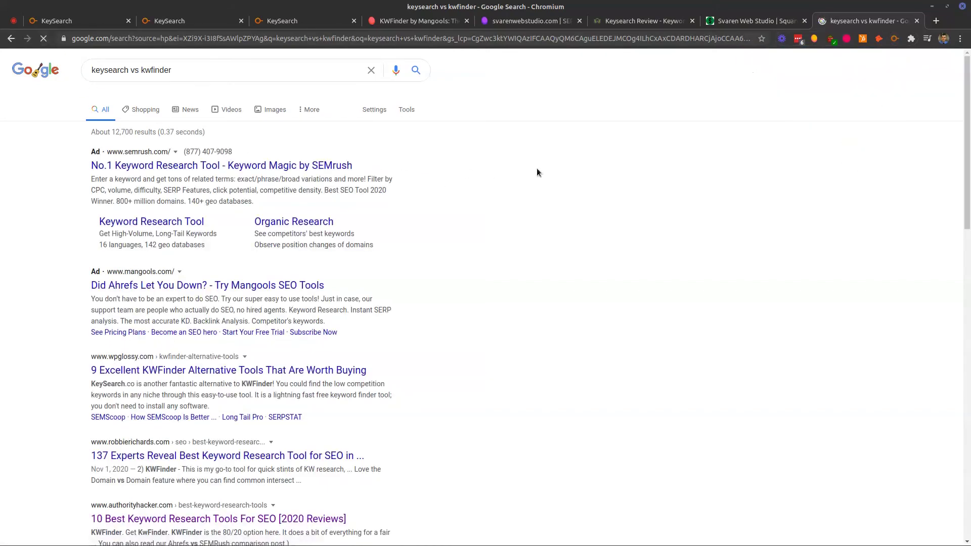
{"action": "left_click", "coordinate": [895, 39]}
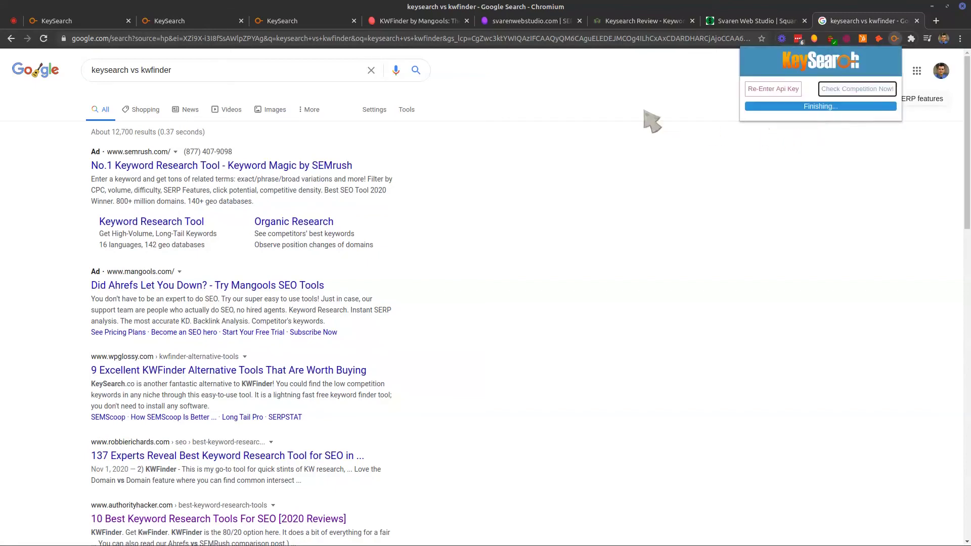
Search 'kwfinder alternative free', scan its results, then bring up KWFinder's 'keysearch vs kwfinder' results.
{"action": "double_click", "coordinate": [254, 81]}
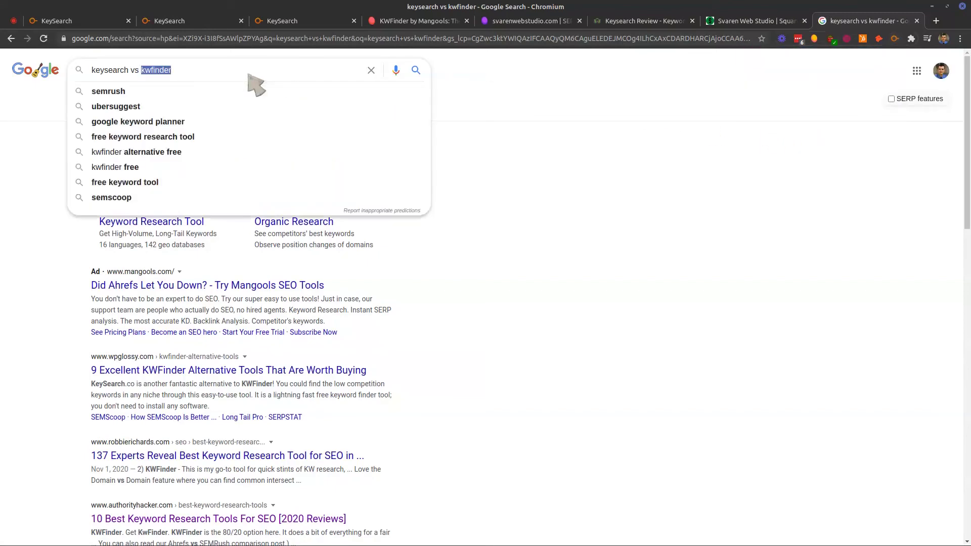
{"action": "left_click", "coordinate": [167, 152]}
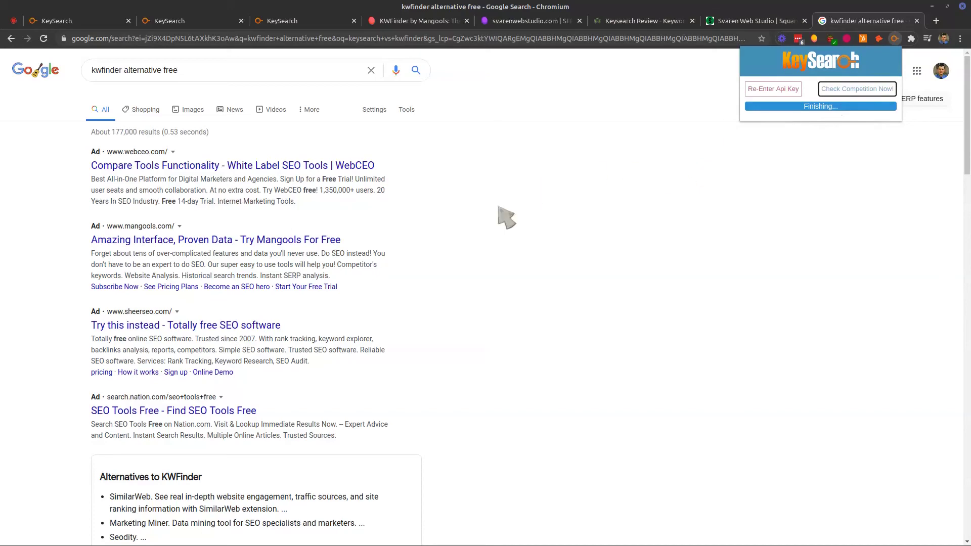
{"action": "scroll", "coordinate": [506, 217], "scroll_direction": "down", "scroll_amount": 6}
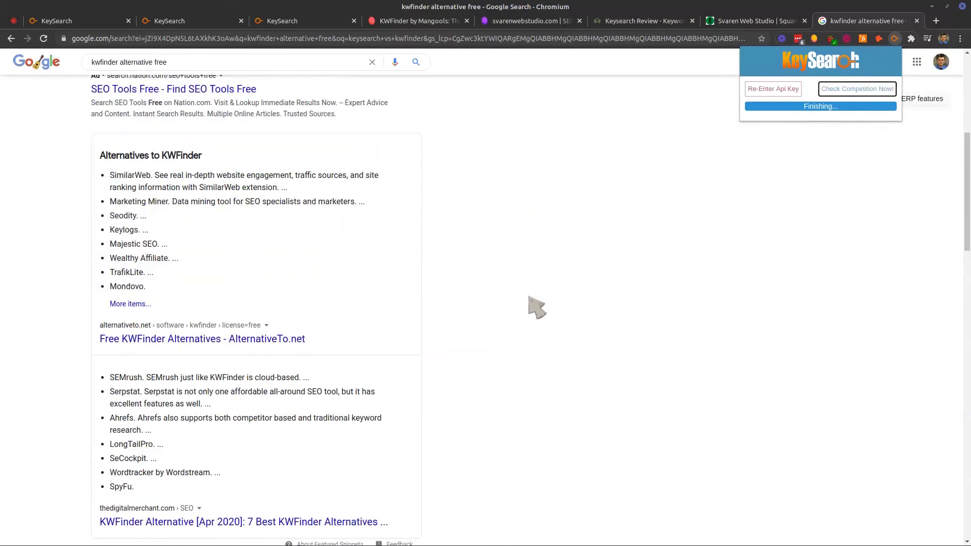
{"action": "scroll", "coordinate": [537, 307], "scroll_direction": "down", "scroll_amount": 3}
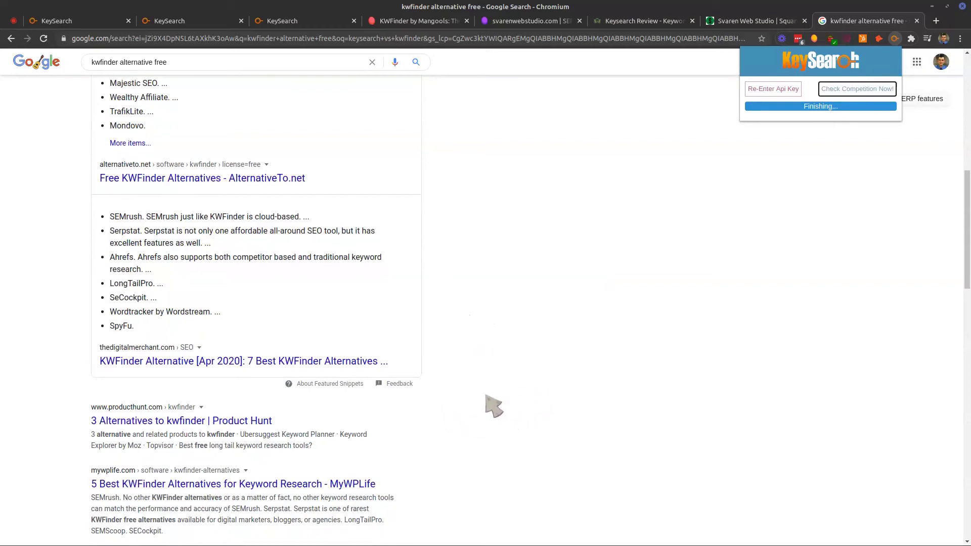
{"action": "scroll", "coordinate": [493, 406], "scroll_direction": "down", "scroll_amount": 2}
{"action": "scroll", "coordinate": [521, 230], "scroll_direction": "up", "scroll_amount": 3}
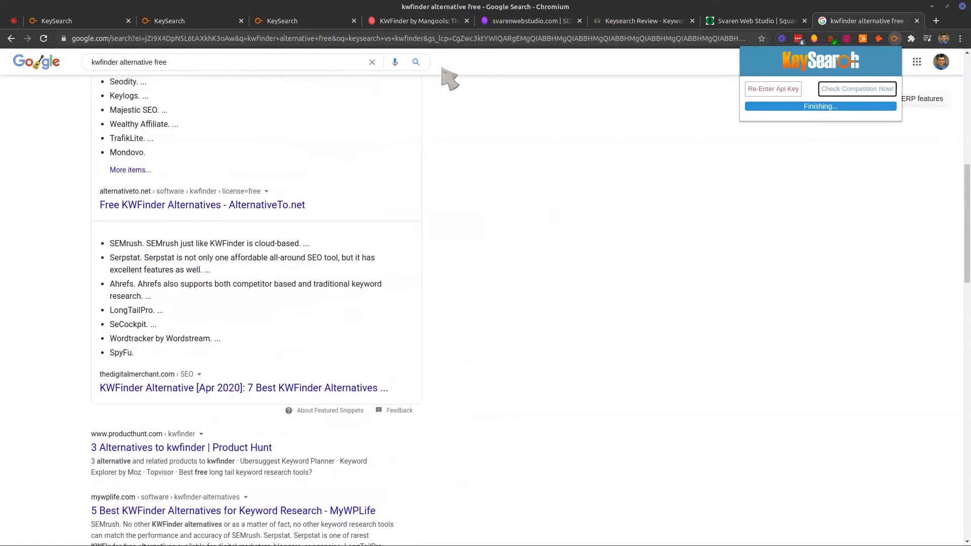
{"action": "left_click", "coordinate": [414, 25]}
{"action": "left_click", "coordinate": [672, 292]}
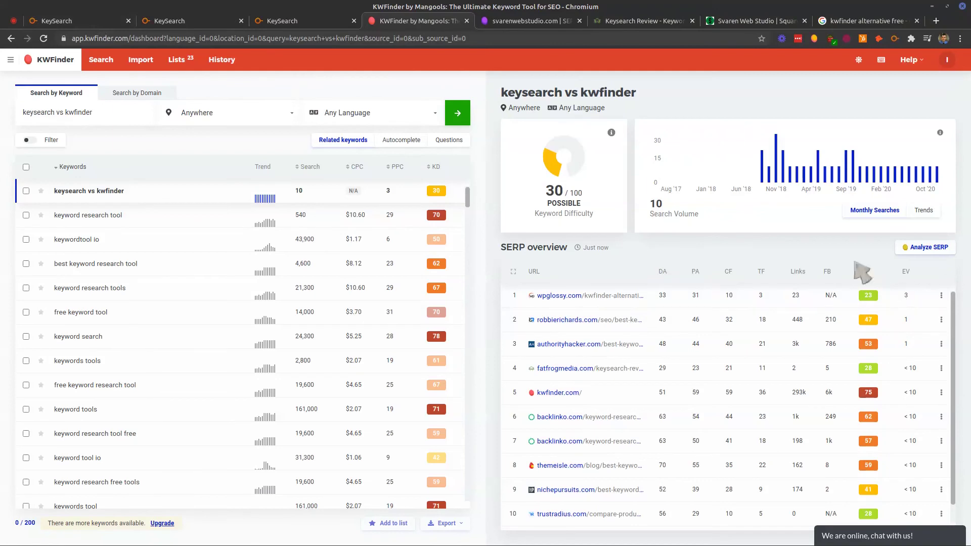
Go back to the 'kwfinder alternative free' Google results and scroll to the top.
{"action": "left_click", "coordinate": [838, 22]}
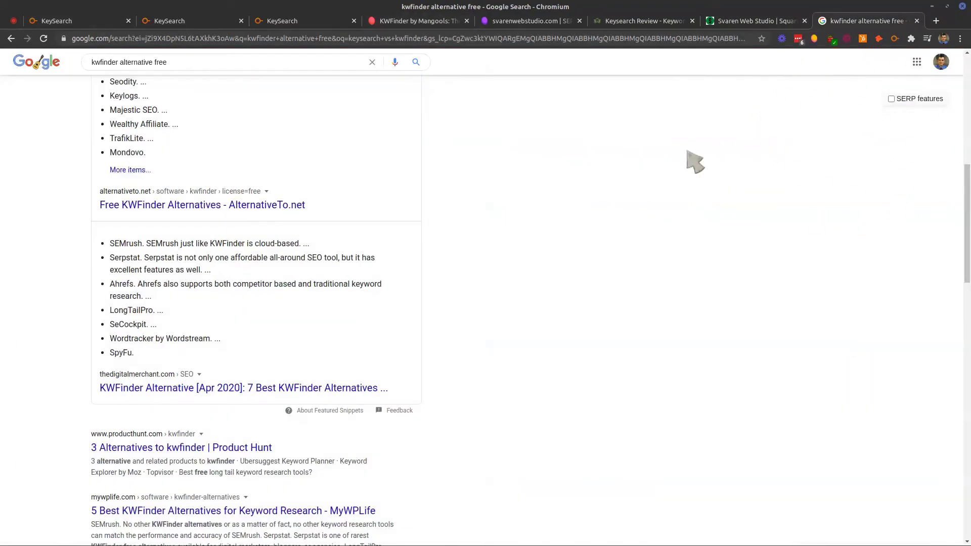
{"action": "scroll", "coordinate": [453, 170], "scroll_direction": "up", "scroll_amount": 6}
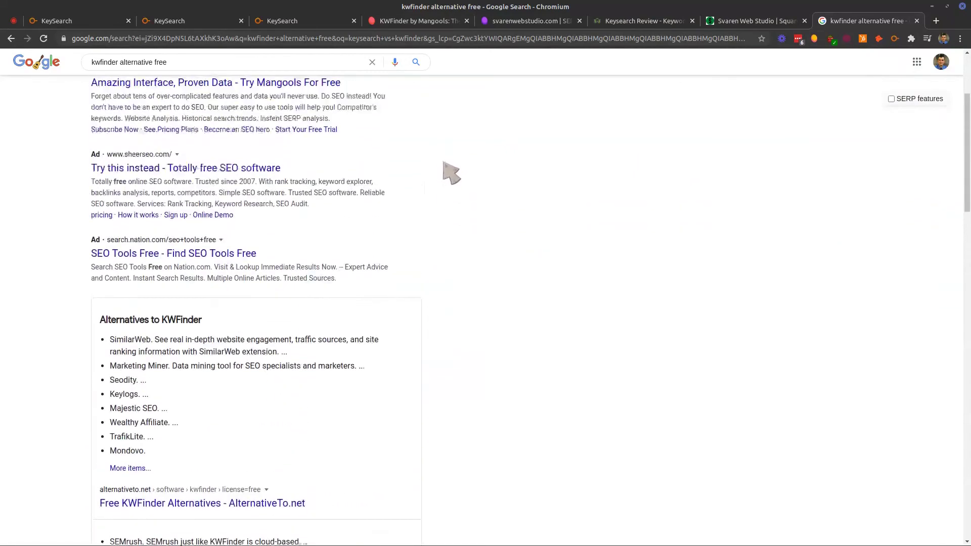
{"action": "scroll", "coordinate": [456, 169], "scroll_direction": "up", "scroll_amount": 3}
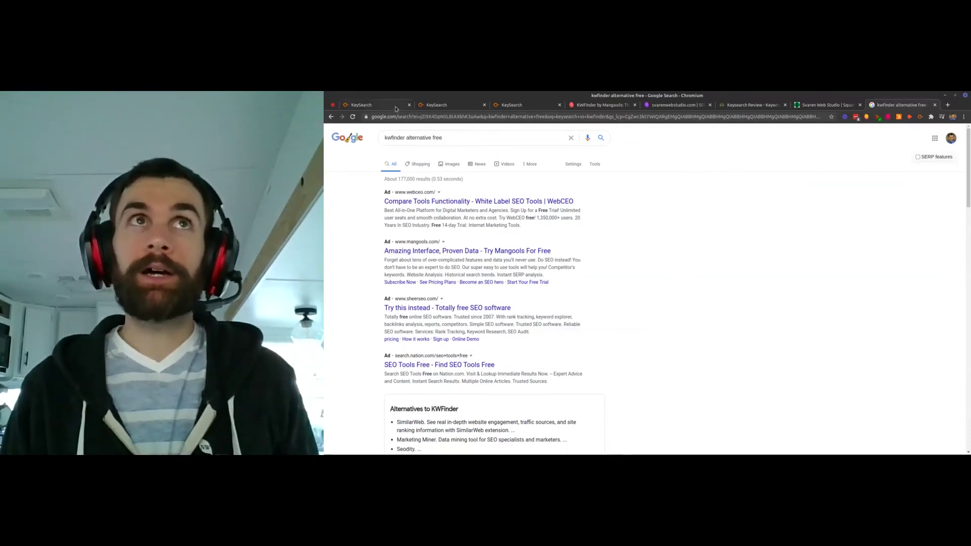
Switch to the first tab with Ctrl+1, KeySearch's svarenwebstudio.com rank tracking page.
{"action": "key", "text": "ctrl+1"}
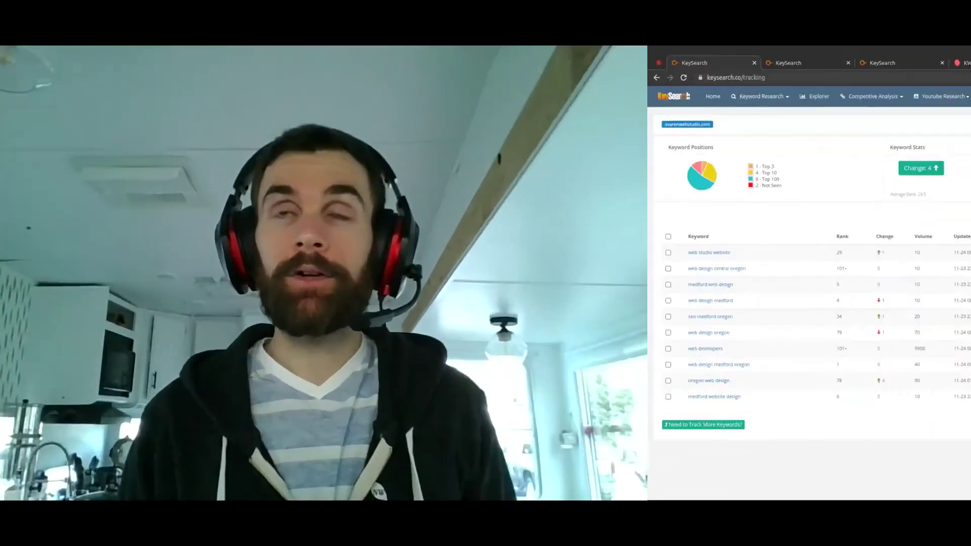